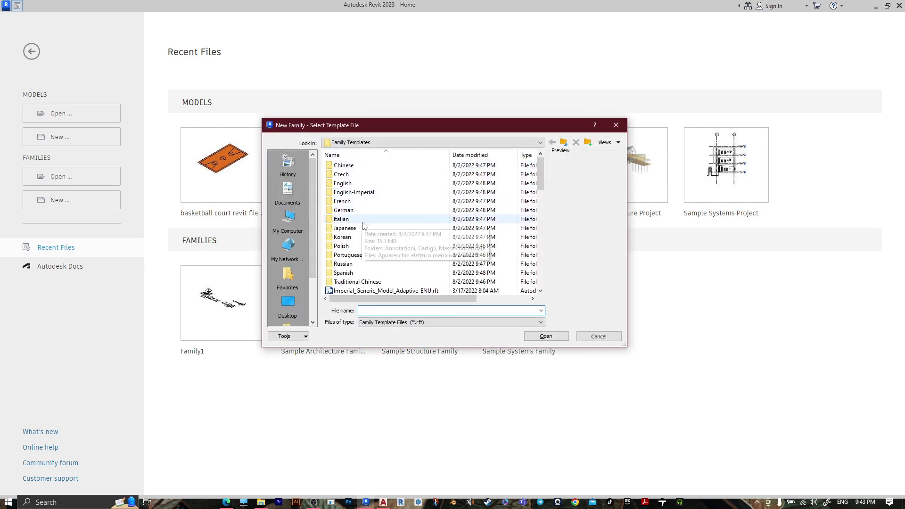
- Create new family Family3 from the English Metric Furniture System.rft template
{"action": "double_click", "coordinate": [359, 184]}
{"action": "scroll", "coordinate": [373, 196], "scroll_direction": "down", "scroll_amount": 5}
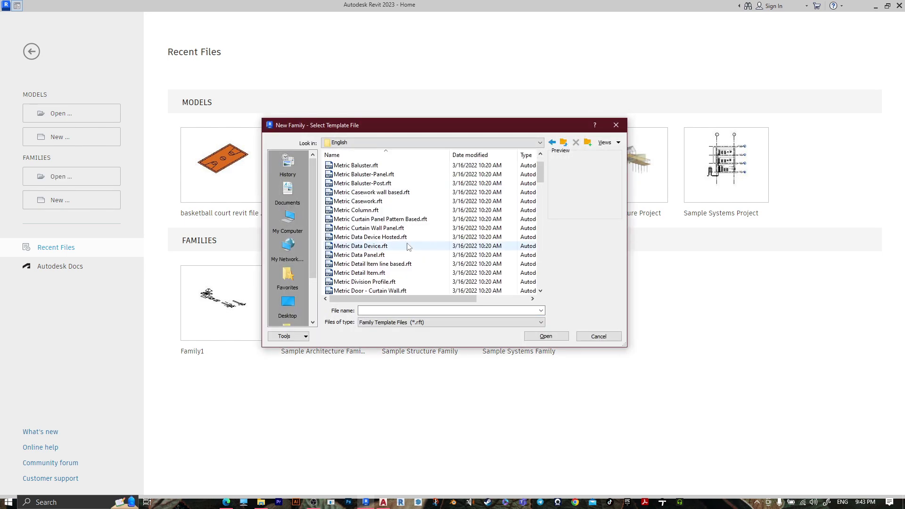
{"action": "scroll", "coordinate": [377, 202], "scroll_direction": "down", "scroll_amount": 5}
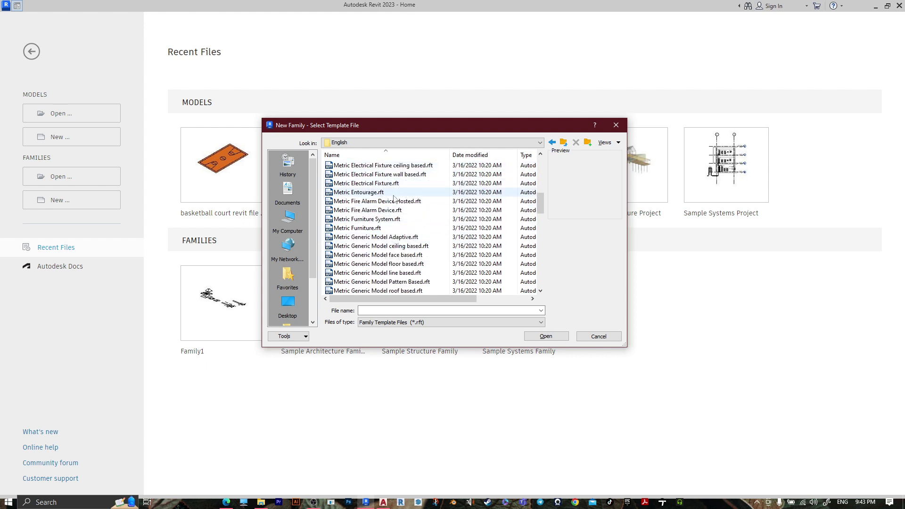
{"action": "left_click", "coordinate": [367, 222]}
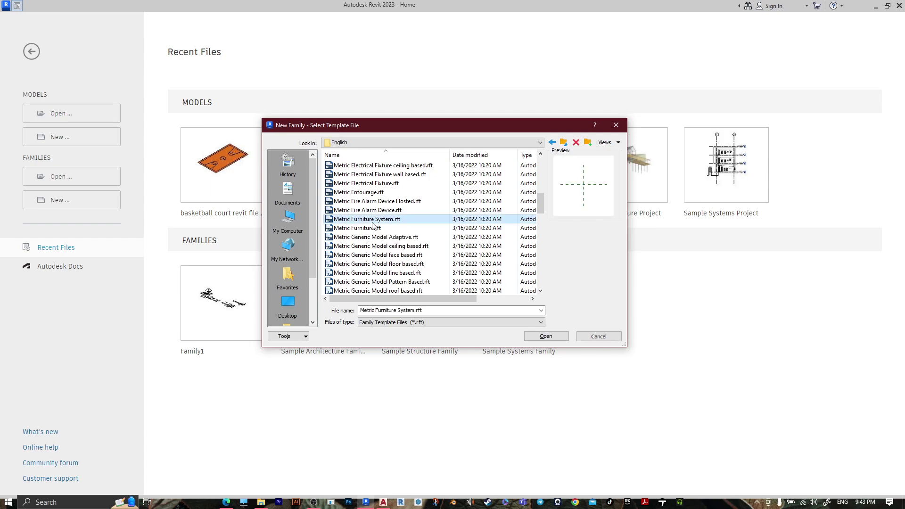
{"action": "left_click", "coordinate": [548, 337]}
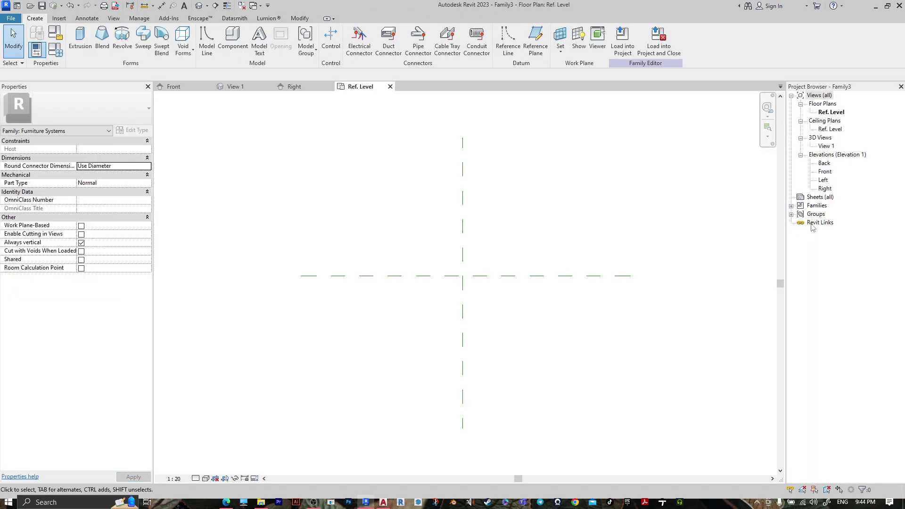
- Open the Front elevation and set length units to meters rounded to 2 decimal places
{"action": "double_click", "coordinate": [826, 173]}
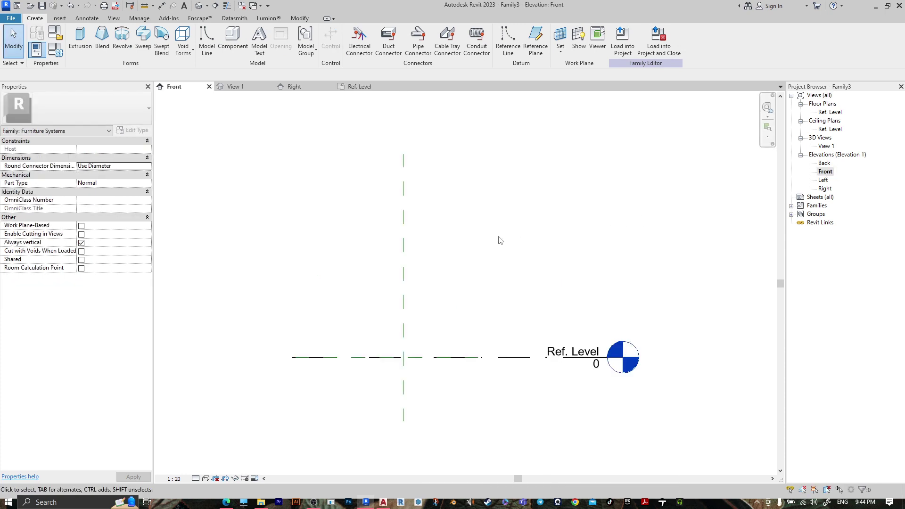
{"action": "key", "text": "u"}
{"action": "key", "text": "n"}
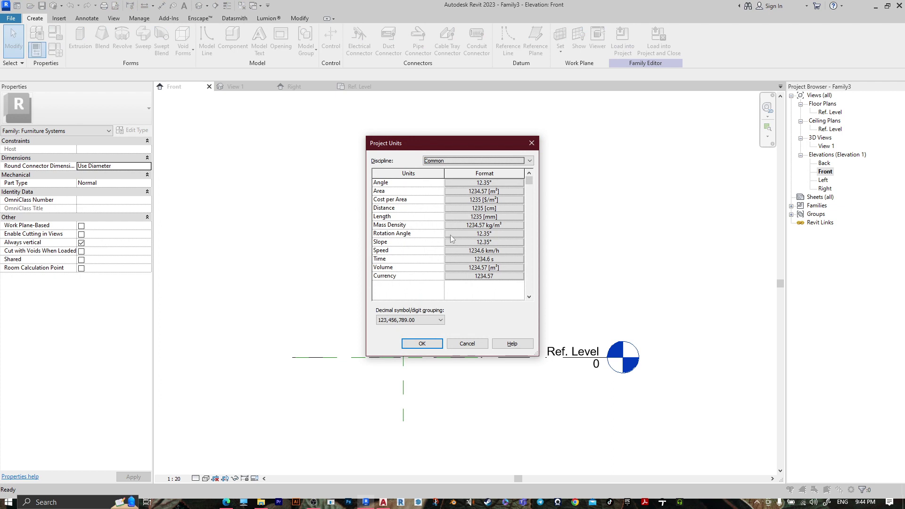
{"action": "left_click", "coordinate": [469, 217]}
{"action": "left_click", "coordinate": [472, 199]}
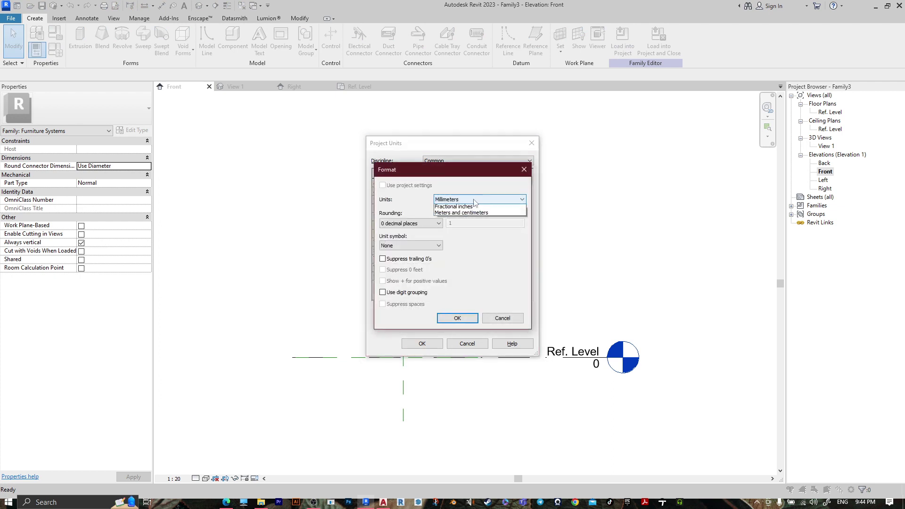
{"action": "left_click", "coordinate": [473, 233]}
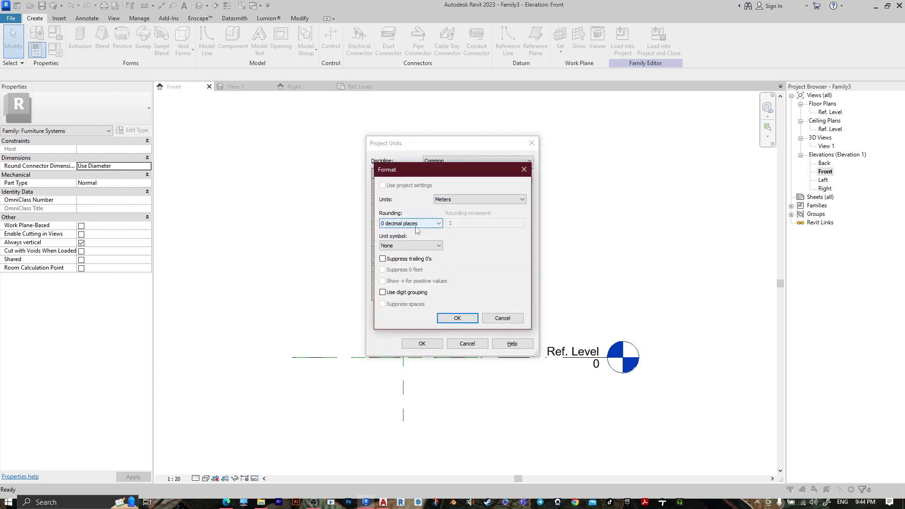
{"action": "left_click", "coordinate": [417, 227]}
{"action": "left_click", "coordinate": [409, 262]}
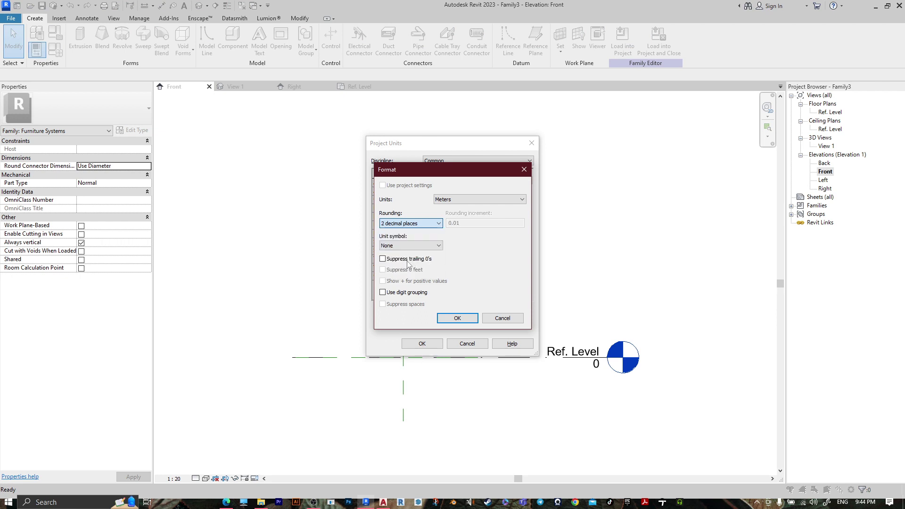
{"action": "left_click", "coordinate": [460, 318]}
{"action": "left_click", "coordinate": [431, 344]}
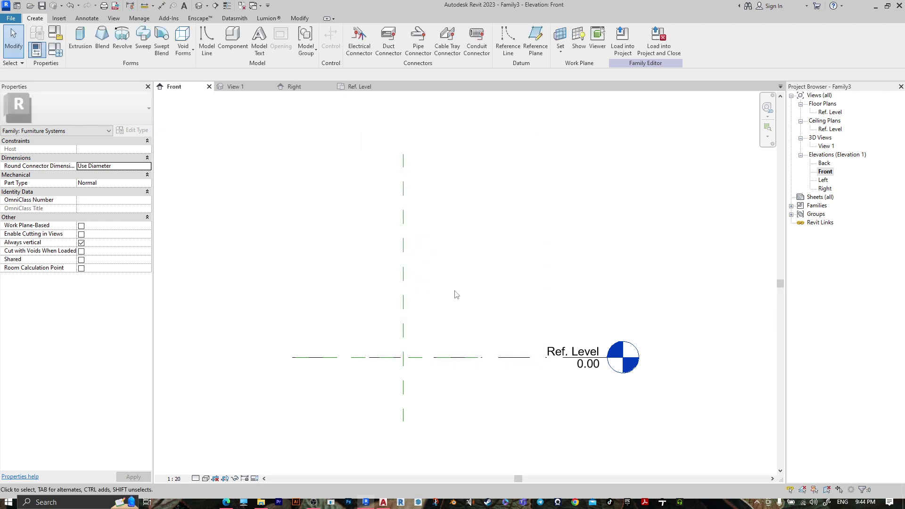
- Set the Front view scale to 1:1 and recentre the reference planes
{"action": "left_click", "coordinate": [186, 476]}
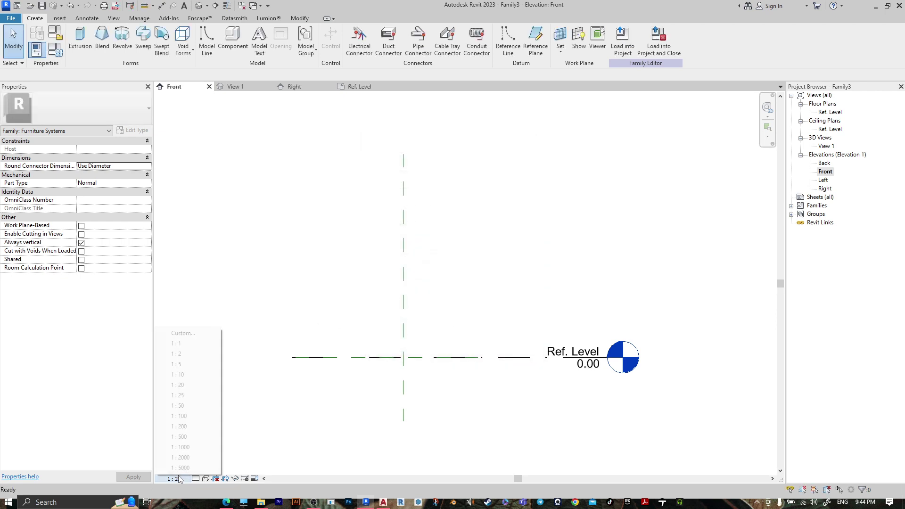
{"action": "left_click", "coordinate": [200, 345]}
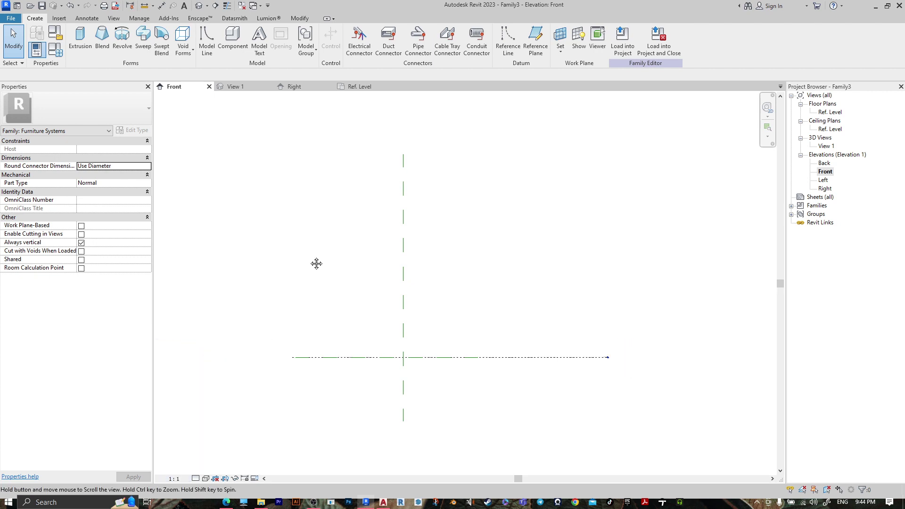
{"action": "middle_click_drag", "start_coordinate": [315, 263], "coordinate": [368, 273]}
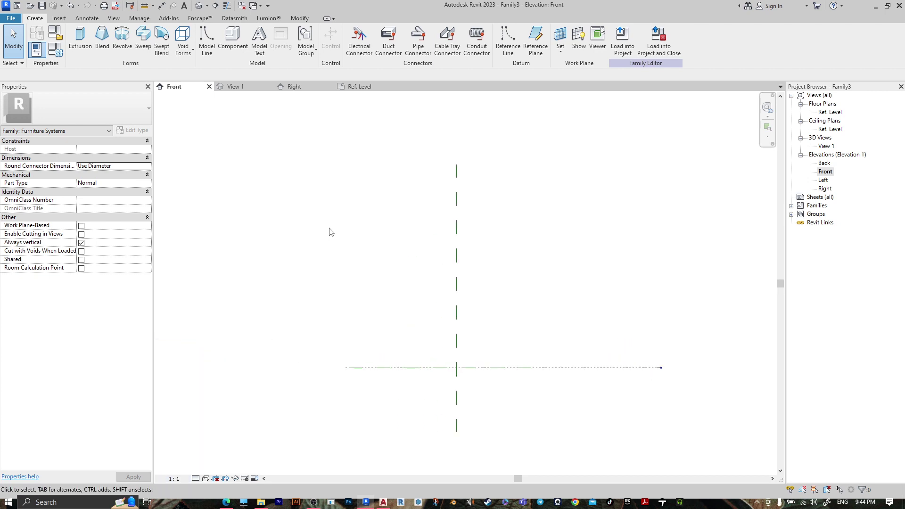
- Import flower.dwg in meter units with Manual - Center positioning
{"action": "left_click", "coordinate": [59, 18]}
{"action": "left_click", "coordinate": [269, 52]}
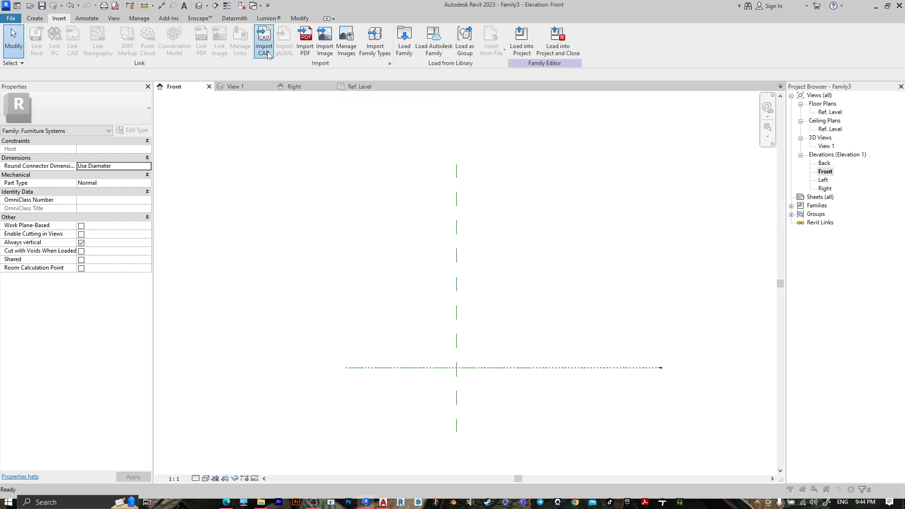
{"action": "left_click", "coordinate": [339, 142]}
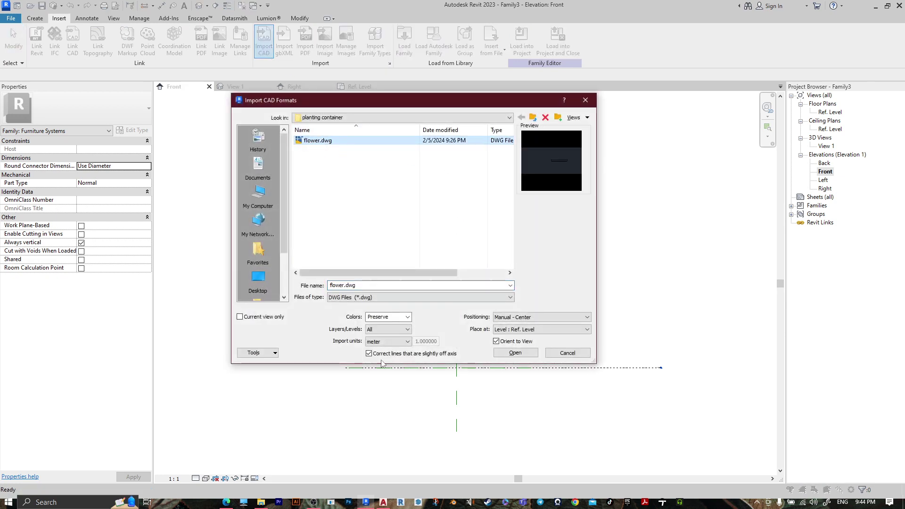
{"action": "left_click", "coordinate": [370, 343]}
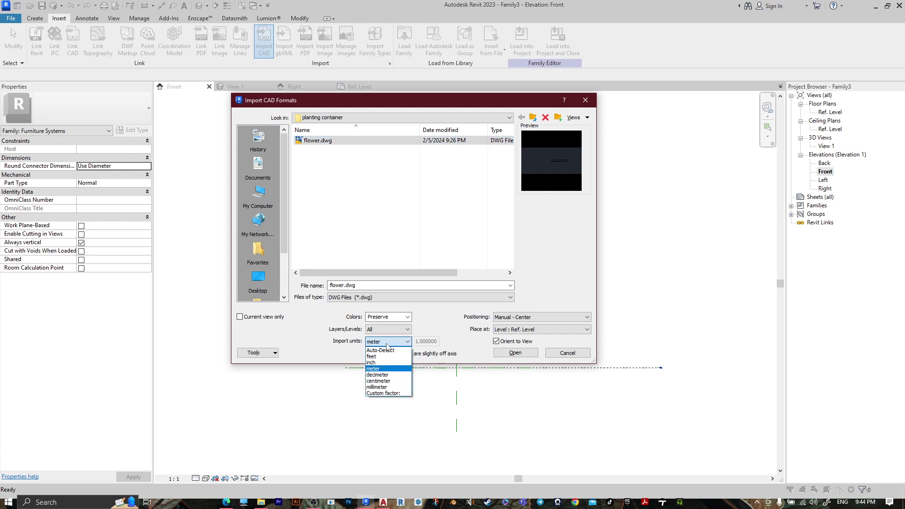
{"action": "left_click", "coordinate": [380, 369]}
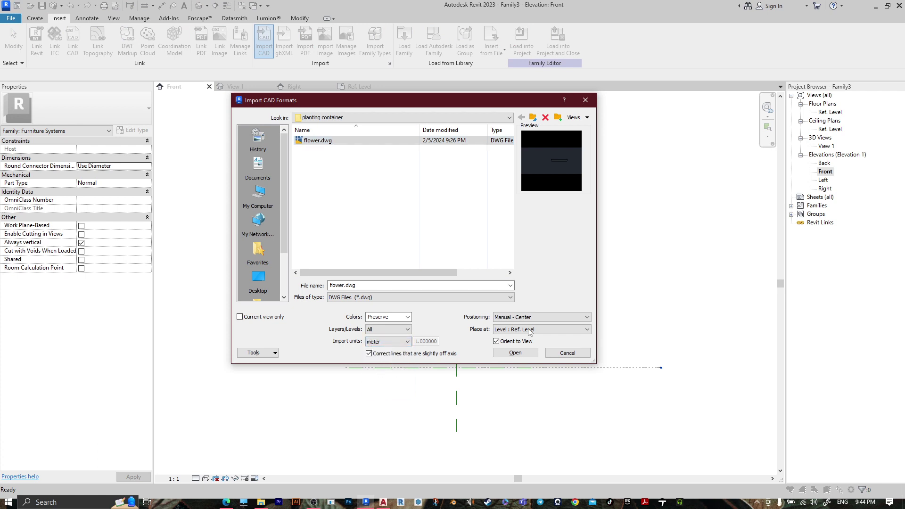
{"action": "left_click", "coordinate": [504, 318]}
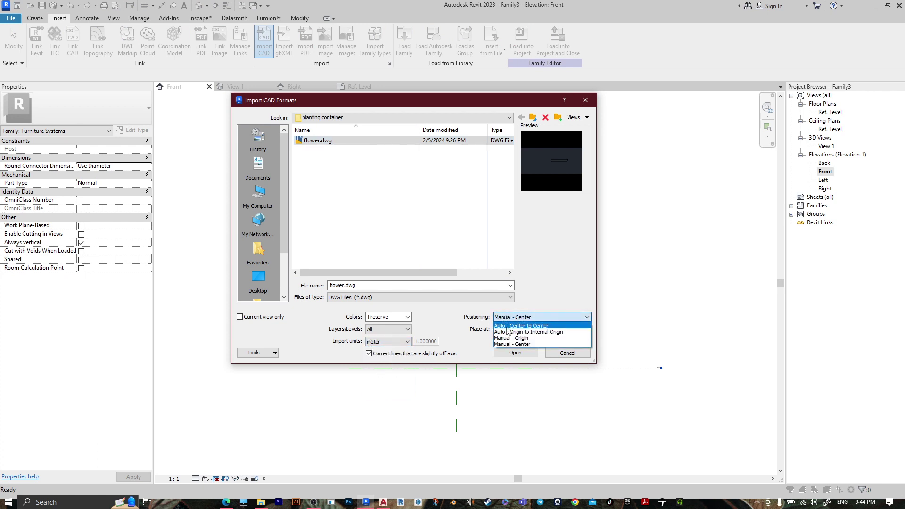
{"action": "left_click", "coordinate": [537, 348]}
{"action": "left_click", "coordinate": [536, 353]}
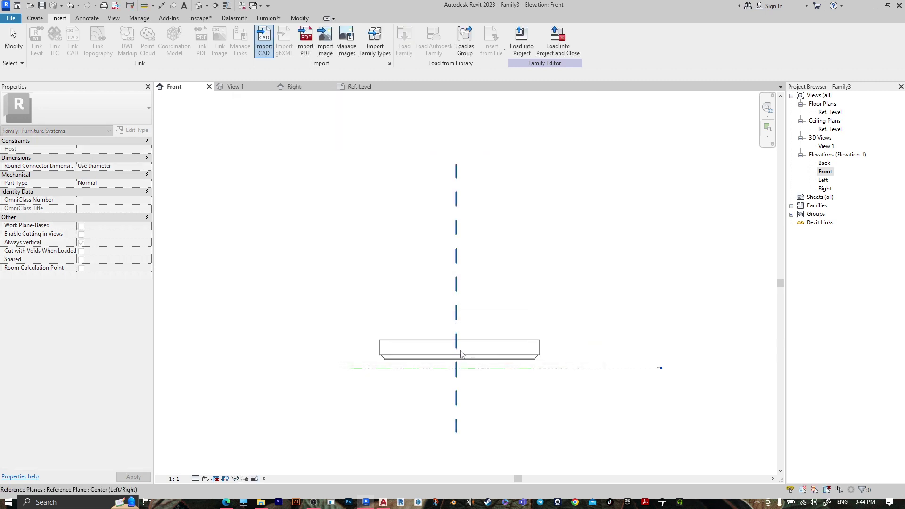
- Place the flower.dwg import in the Front elevation
{"action": "left_click", "coordinate": [460, 354]}
{"action": "scroll", "coordinate": [441, 363], "scroll_direction": "up", "scroll_amount": 5}
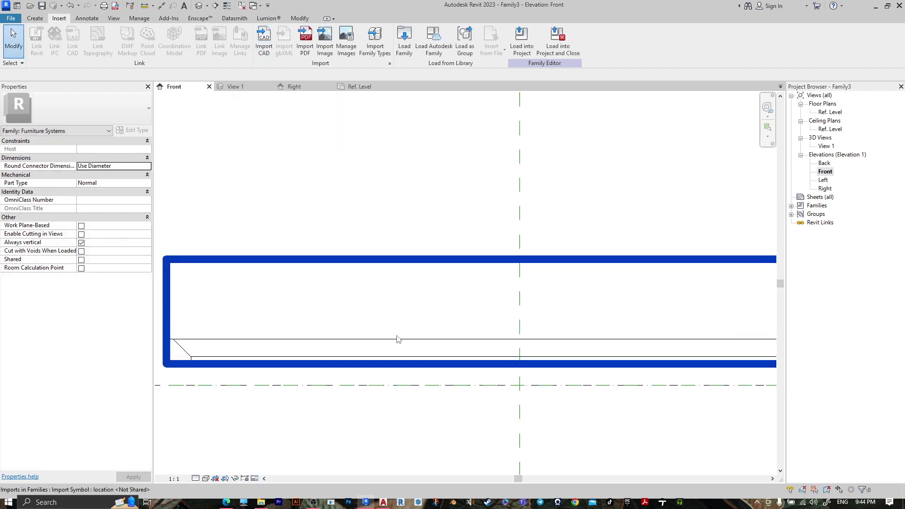
{"action": "scroll", "coordinate": [397, 340], "scroll_direction": "up", "scroll_amount": 3}
- Move the import down so its base sits on the Ref. Level at the centre plane
{"action": "left_click", "coordinate": [578, 325]}
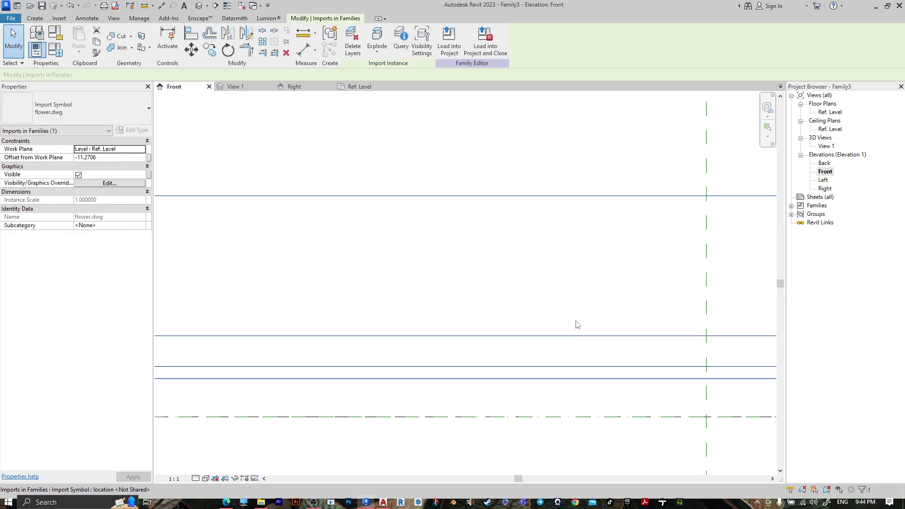
{"action": "left_click", "coordinate": [191, 50]}
{"action": "middle_click_drag", "start_coordinate": [764, 384], "coordinate": [530, 283]}
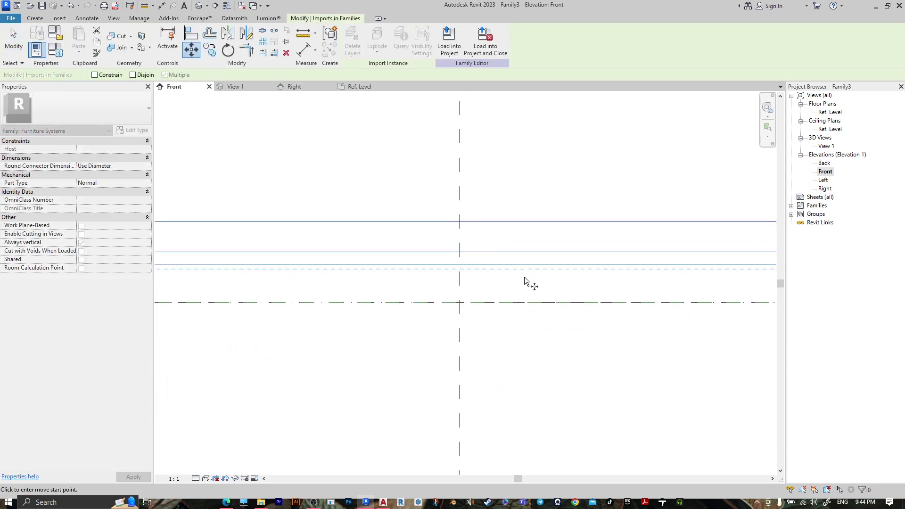
{"action": "scroll", "coordinate": [475, 273], "scroll_direction": "up", "scroll_amount": 3}
{"action": "left_click", "coordinate": [442, 249]}
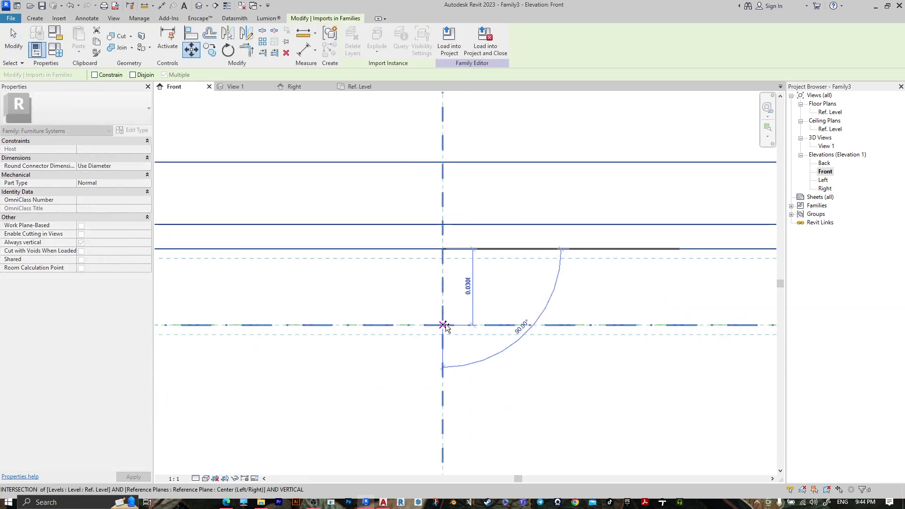
{"action": "left_click", "coordinate": [442, 324]}
{"action": "scroll", "coordinate": [549, 274], "scroll_direction": "down", "scroll_amount": 2}
{"action": "scroll", "coordinate": [548, 275], "scroll_direction": "down", "scroll_amount": 2}
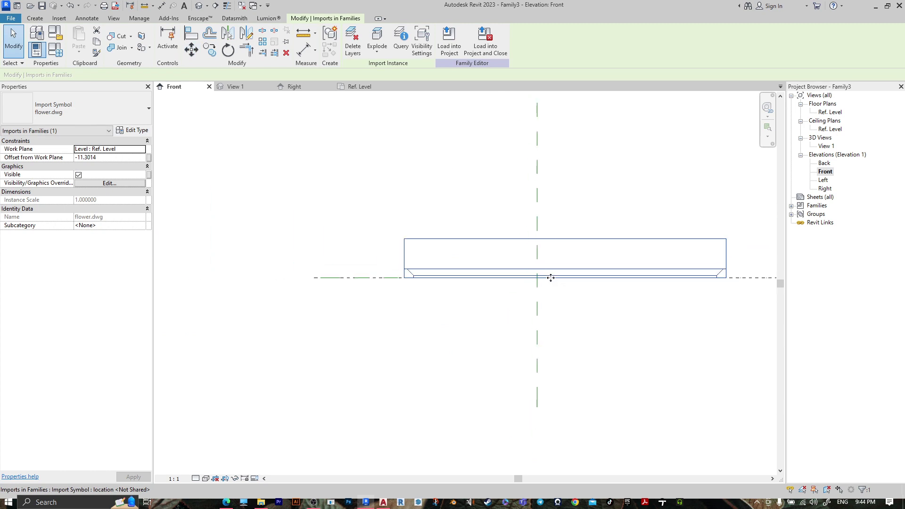
{"action": "left_click", "coordinate": [449, 321]}
{"action": "scroll", "coordinate": [394, 269], "scroll_direction": "up", "scroll_amount": 2}
{"action": "scroll", "coordinate": [501, 303], "scroll_direction": "up", "scroll_amount": 3}
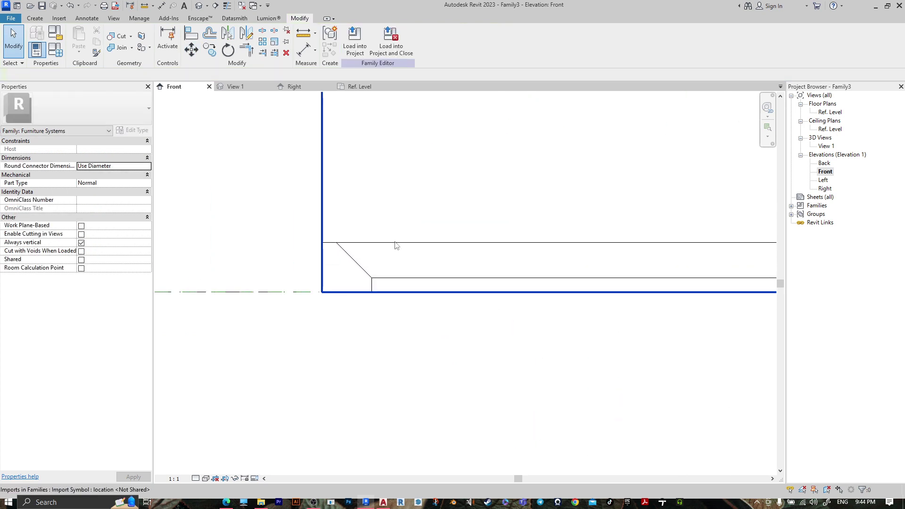
{"action": "scroll", "coordinate": [396, 247], "scroll_direction": "down", "scroll_amount": 1}
{"action": "scroll", "coordinate": [389, 250], "scroll_direction": "down", "scroll_amount": 1}
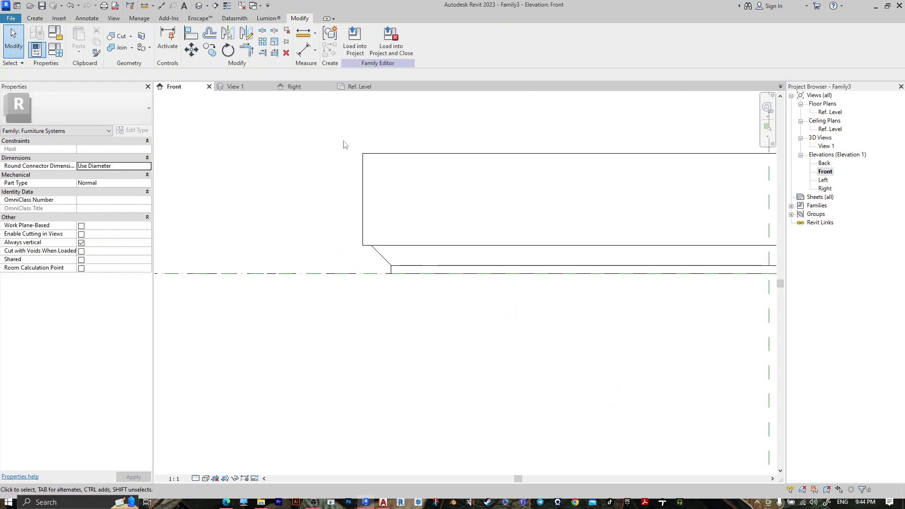
{"action": "left_click", "coordinate": [35, 18]}
- Sketch an extrusion rectangle along Ref. Level under the drawing's base
{"action": "left_click", "coordinate": [80, 40]}
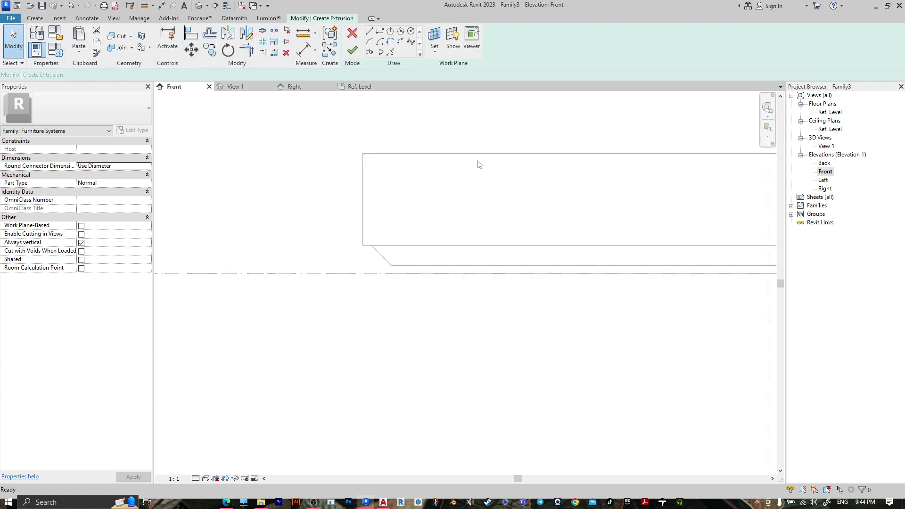
{"action": "left_click", "coordinate": [380, 32]}
{"action": "scroll", "coordinate": [396, 278], "scroll_direction": "up", "scroll_amount": 2}
{"action": "left_click", "coordinate": [387, 255]}
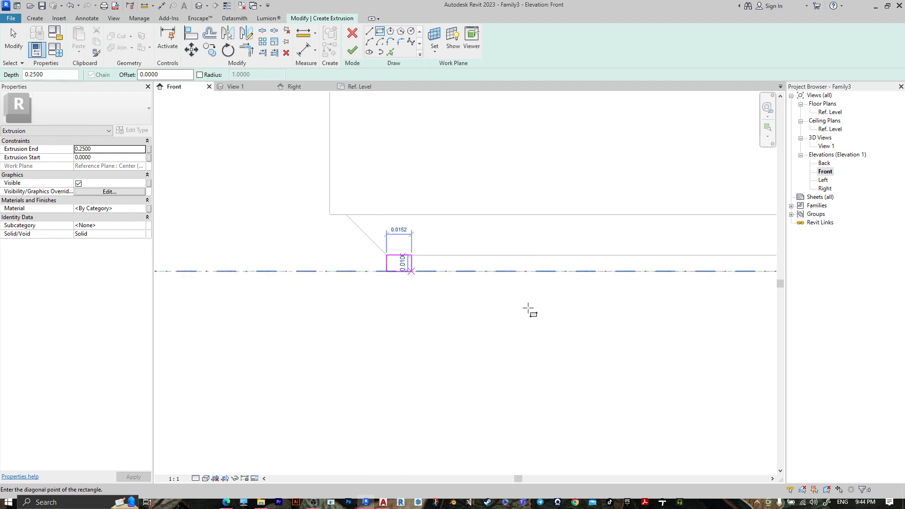
{"action": "scroll", "coordinate": [529, 309], "scroll_direction": "down", "scroll_amount": 2}
{"action": "mouse_move", "coordinate": [683, 343]}
{"action": "middle_mouse_down"}
{"action": "mouse_move", "coordinate": [297, 313]}
{"action": "mouse_move", "coordinate": [132, 313]}
{"action": "middle_mouse_up"}
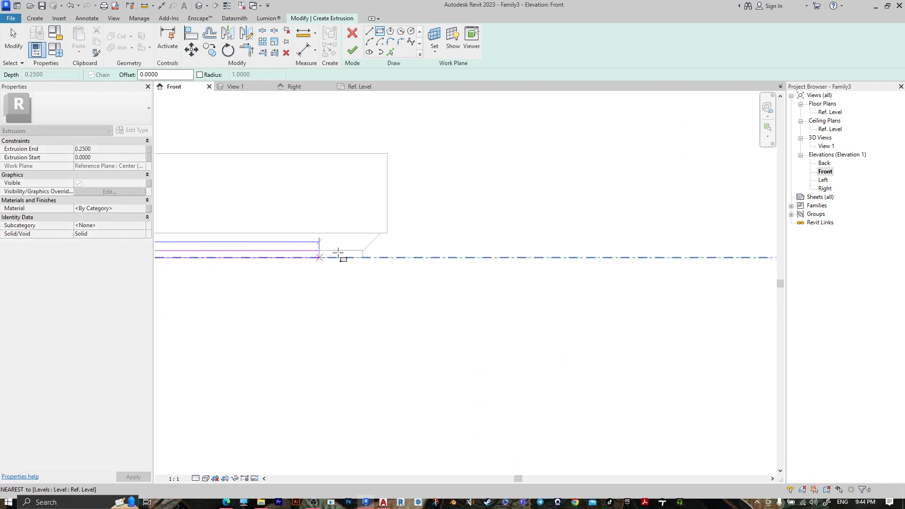
{"action": "scroll", "coordinate": [372, 266], "scroll_direction": "up", "scroll_amount": 4}
{"action": "left_click", "coordinate": [291, 270]}
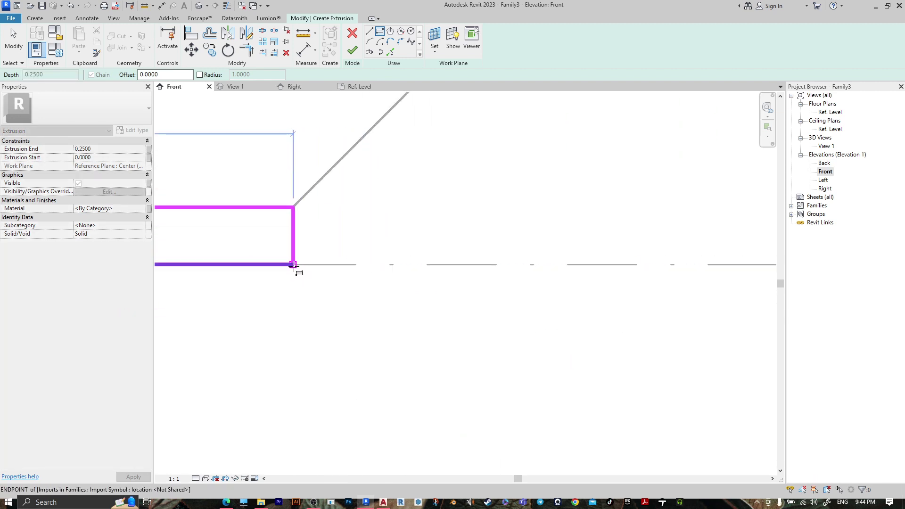
{"action": "scroll", "coordinate": [507, 317], "scroll_direction": "down", "scroll_amount": 4}
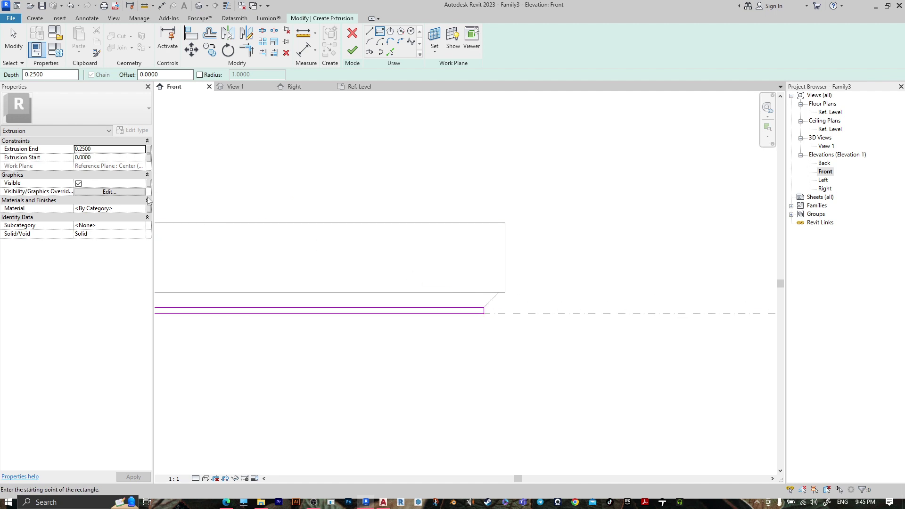
- Set Extrusion End to 0.3 and finish the base slab
{"action": "left_click", "coordinate": [111, 150]}
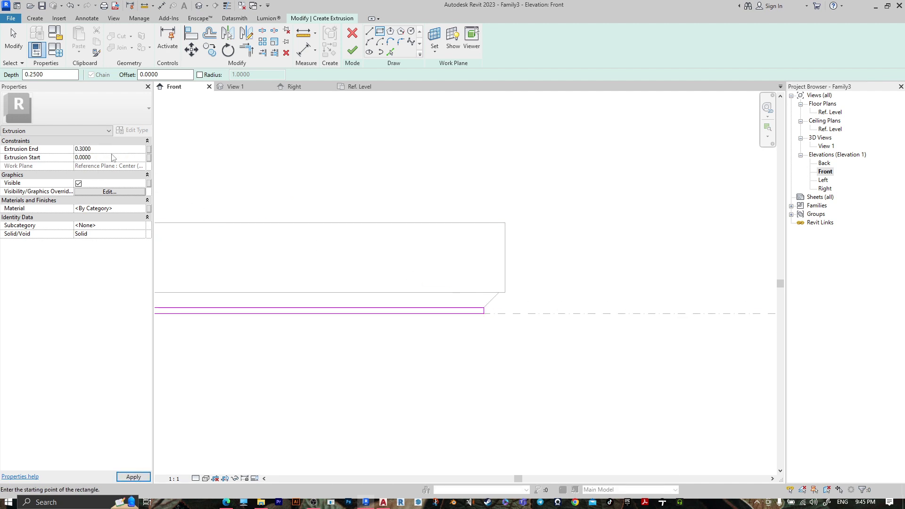
{"action": "key", "text": "Return"}
{"action": "left_click", "coordinate": [352, 50]}
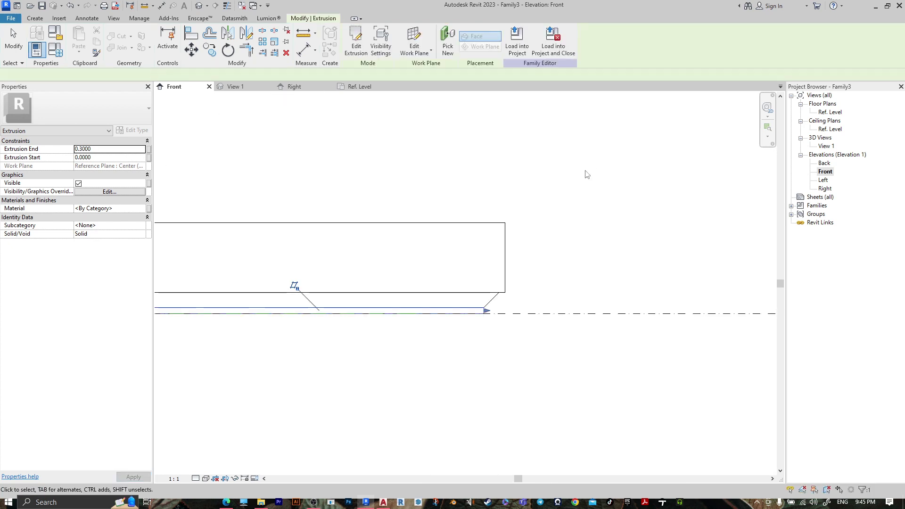
- Start an extrusion and pick the chamfer, box bottom edge and slab top edge as lines
{"action": "left_click", "coordinate": [35, 18]}
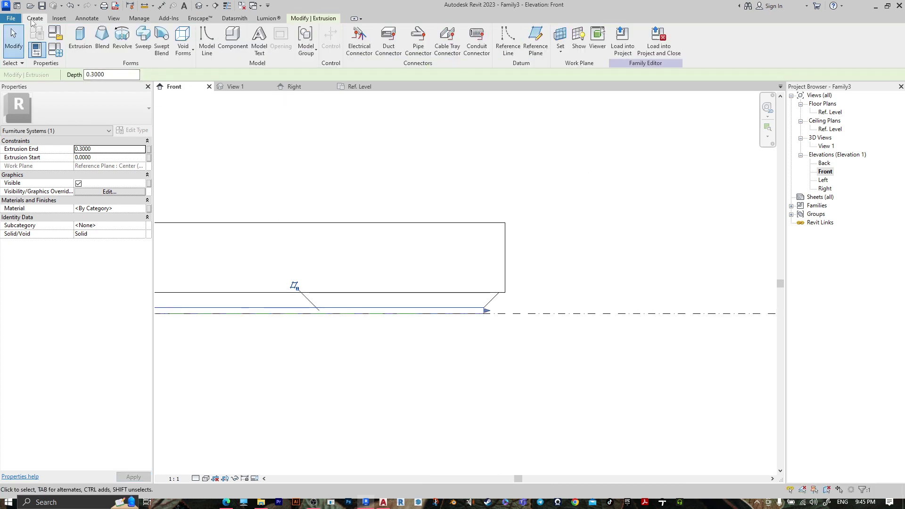
{"action": "left_click", "coordinate": [88, 55]}
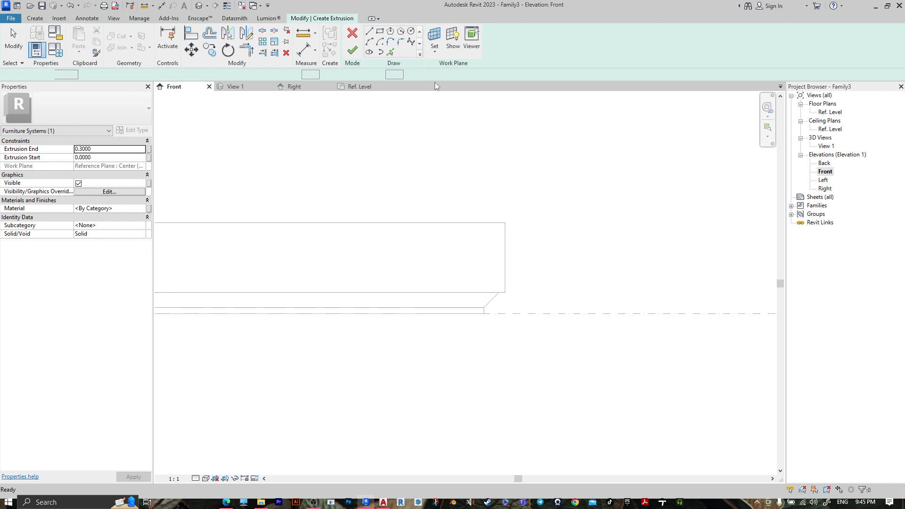
{"action": "left_click", "coordinate": [392, 54]}
{"action": "scroll", "coordinate": [474, 298], "scroll_direction": "up", "scroll_amount": 5}
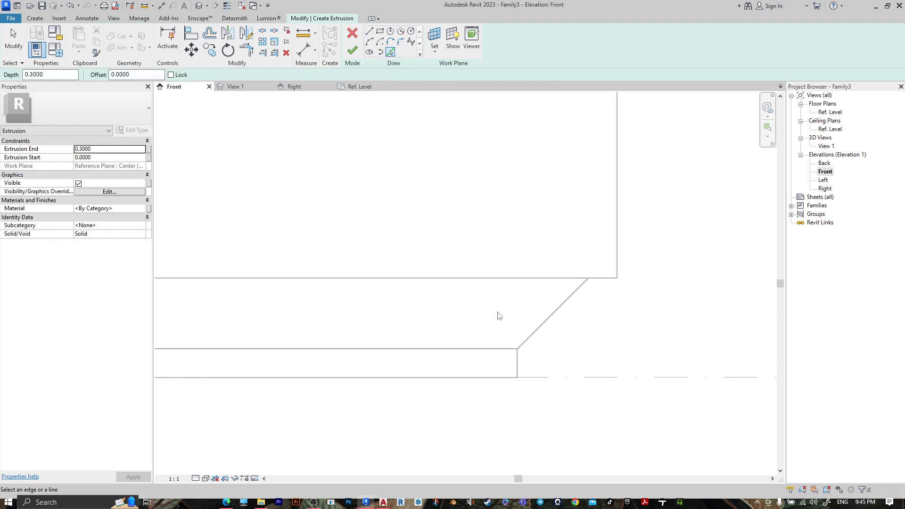
{"action": "left_click", "coordinate": [553, 322]}
{"action": "left_click", "coordinate": [523, 278]}
{"action": "left_click", "coordinate": [358, 349]}
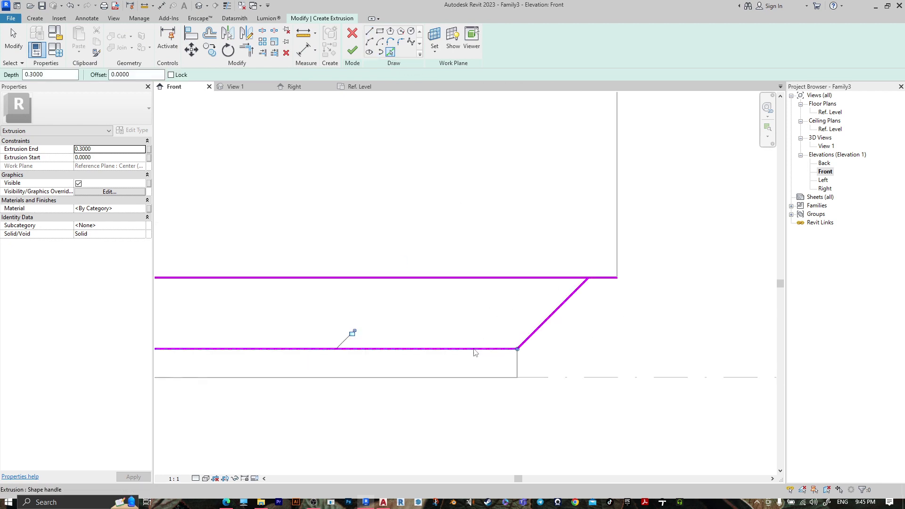
- Add the diagonal edge, trim the lines into closed corners, and finish the ledge extrusion
{"action": "key", "text": "t"}
{"action": "key", "text": "r"}
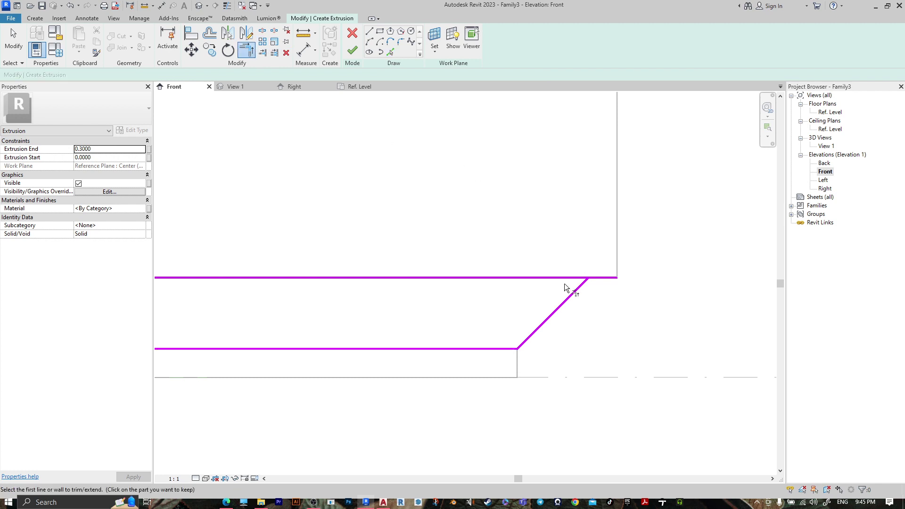
{"action": "scroll", "coordinate": [618, 293], "scroll_direction": "down", "scroll_amount": 8}
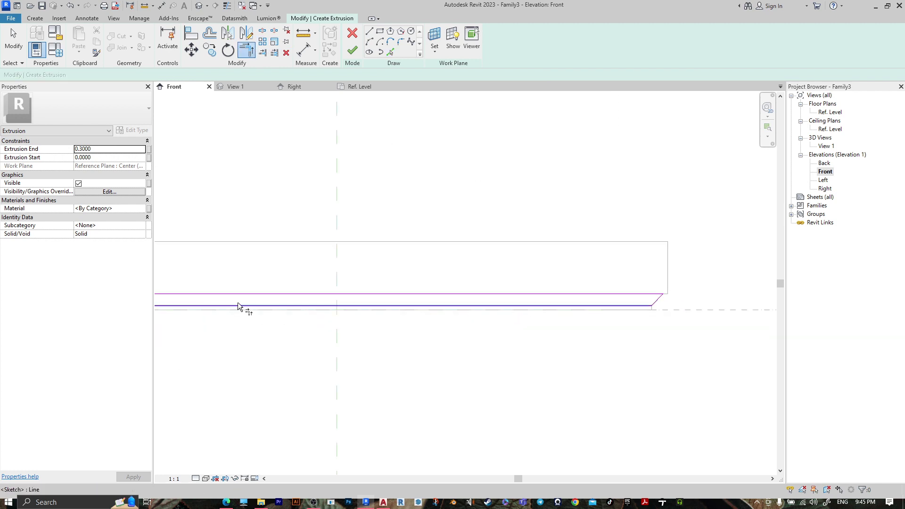
{"action": "scroll", "coordinate": [330, 309], "scroll_direction": "up", "scroll_amount": 2}
{"action": "scroll", "coordinate": [330, 309], "scroll_direction": "up", "scroll_amount": 5}
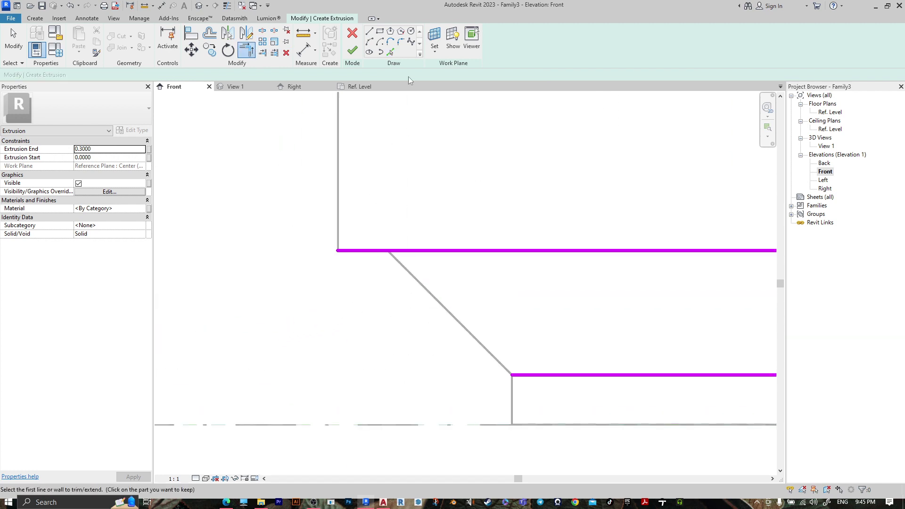
{"action": "left_click", "coordinate": [390, 52]}
{"action": "left_click", "coordinate": [450, 313]}
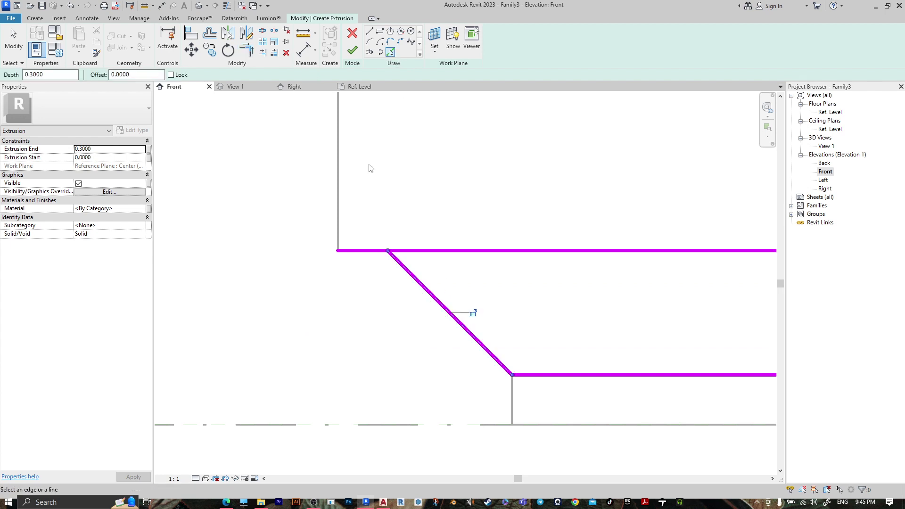
{"action": "left_click", "coordinate": [250, 54]}
{"action": "left_click", "coordinate": [427, 252]}
{"action": "left_click", "coordinate": [414, 276]}
{"action": "scroll", "coordinate": [491, 287], "scroll_direction": "down", "scroll_amount": 3}
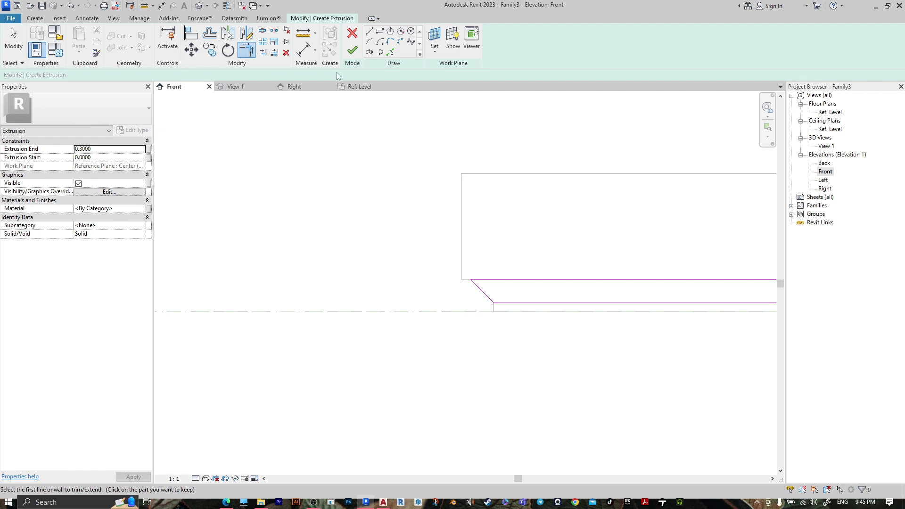
{"action": "left_click", "coordinate": [354, 52]}
- Sketch an extrusion rectangle snapped to the upper box's outline corners
{"action": "scroll", "coordinate": [598, 263], "scroll_direction": "down", "scroll_amount": 2}
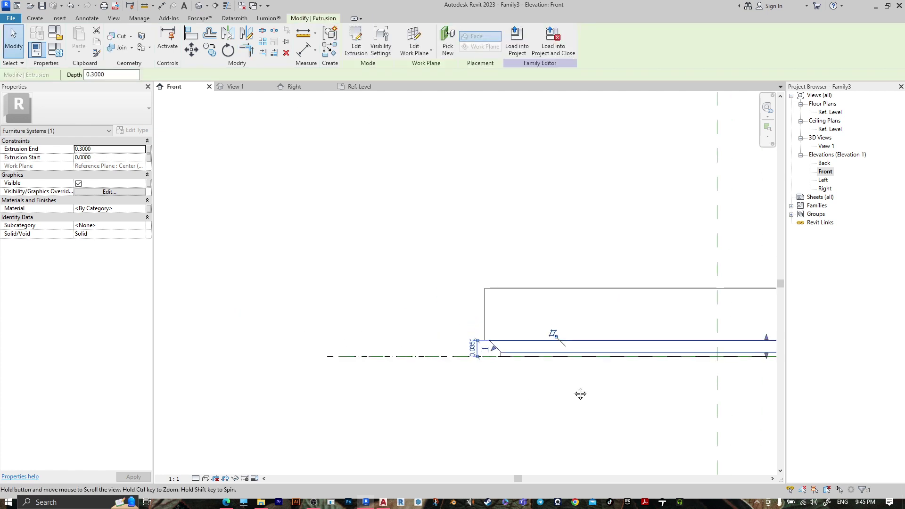
{"action": "scroll", "coordinate": [479, 366], "scroll_direction": "up", "scroll_amount": 1}
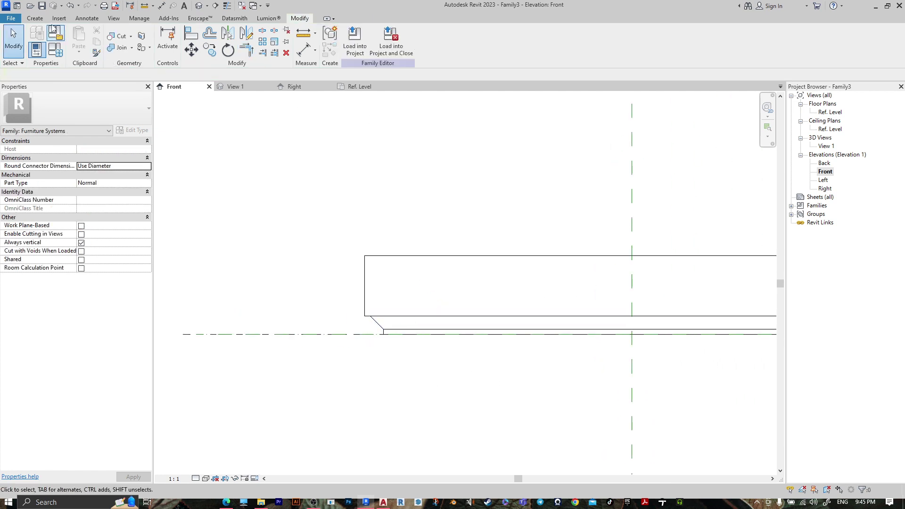
{"action": "left_click", "coordinate": [35, 18]}
{"action": "left_click", "coordinate": [78, 40]}
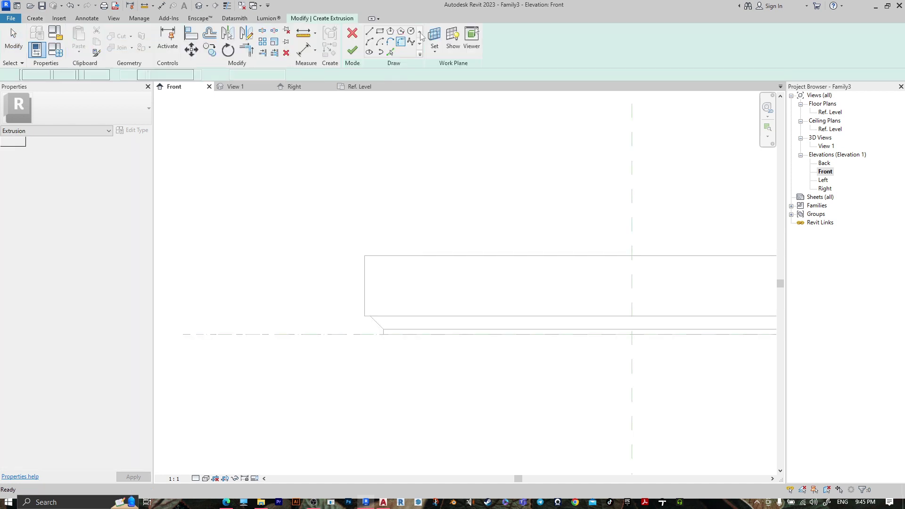
{"action": "left_click", "coordinate": [365, 256]}
{"action": "scroll", "coordinate": [546, 280], "scroll_direction": "down", "scroll_amount": 3}
{"action": "middle_click_drag", "start_coordinate": [704, 295], "coordinate": [313, 231]}
{"action": "scroll", "coordinate": [312, 231], "scroll_direction": "down", "scroll_amount": 1}
{"action": "scroll", "coordinate": [410, 228], "scroll_direction": "up", "scroll_amount": 3}
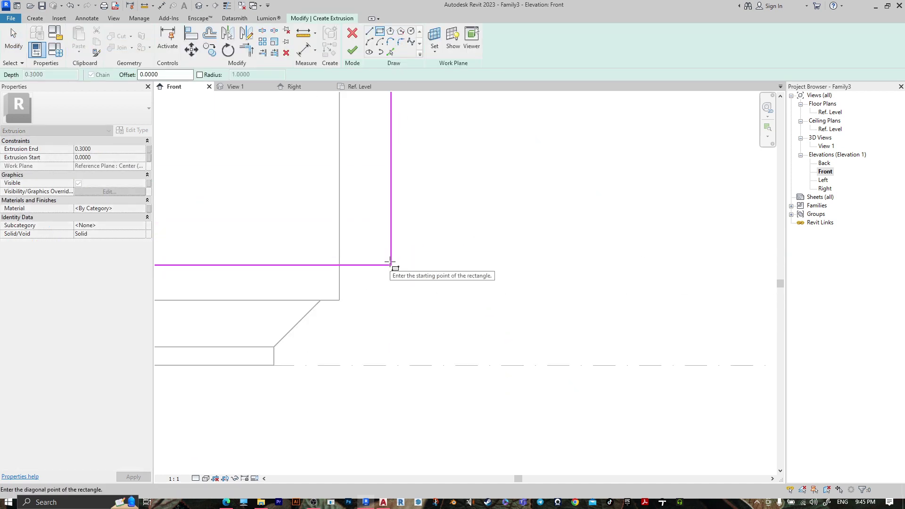
{"action": "left_click", "coordinate": [340, 300]}
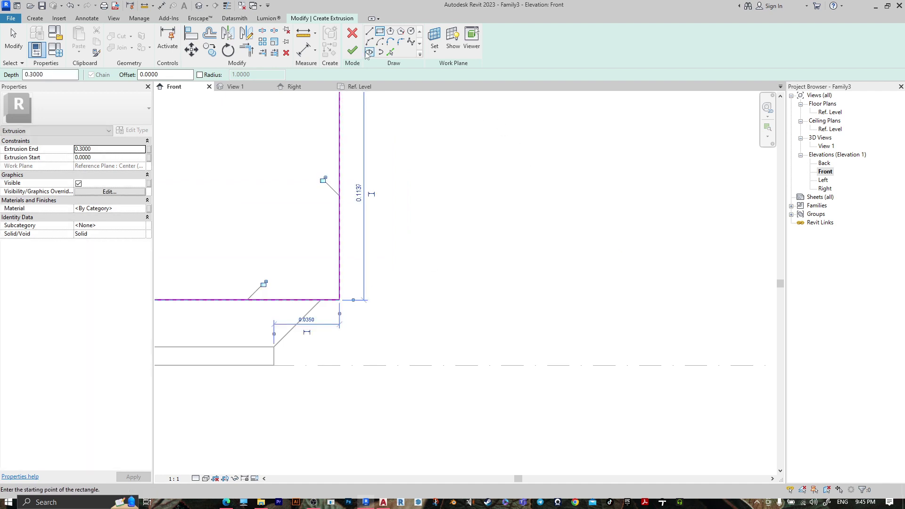
- Finish the main body extrusion and view it in the default 3D view
{"action": "left_click", "coordinate": [351, 55]}
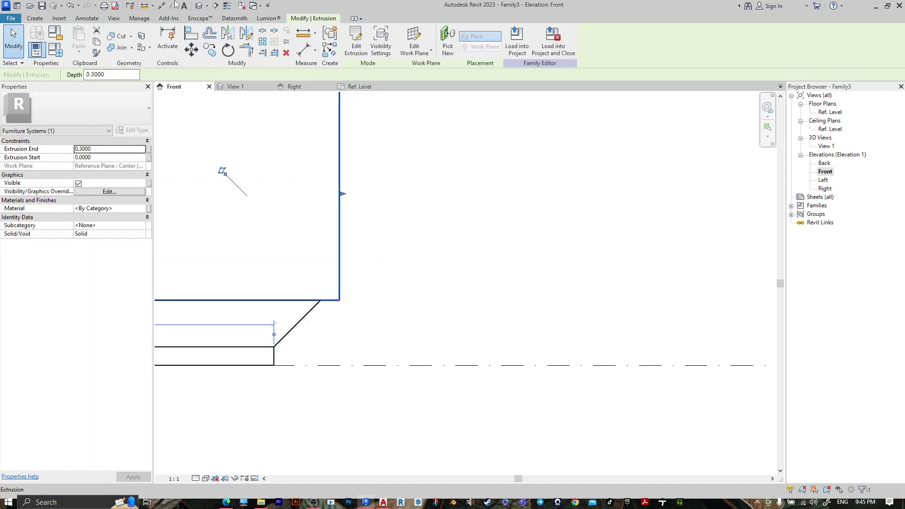
{"action": "left_click", "coordinate": [200, 6]}
{"action": "scroll", "coordinate": [459, 255], "scroll_direction": "down", "scroll_amount": 2}
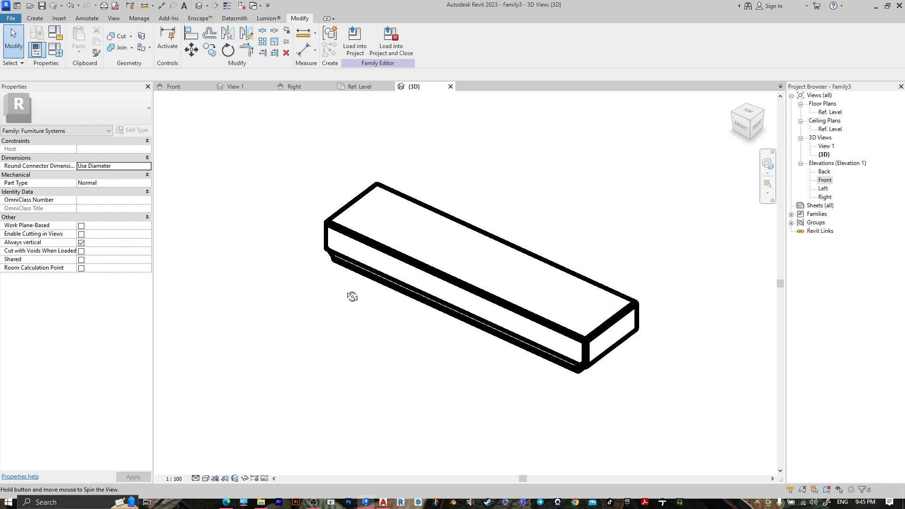
- Set the 3D view scale to 1:1 and orbit to a left-front angle
{"action": "left_click", "coordinate": [180, 477]}
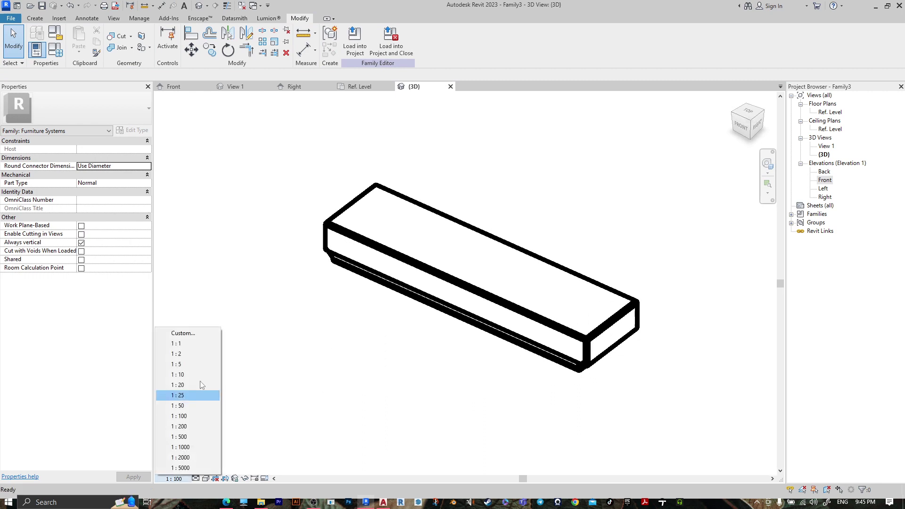
{"action": "left_click", "coordinate": [184, 347]}
{"action": "middle_click_drag", "start_coordinate": [426, 328], "coordinate": [282, 212], "text": "shift"}
- Start a void extrusion with its work plane picked on the block's top face
{"action": "left_click", "coordinate": [35, 19]}
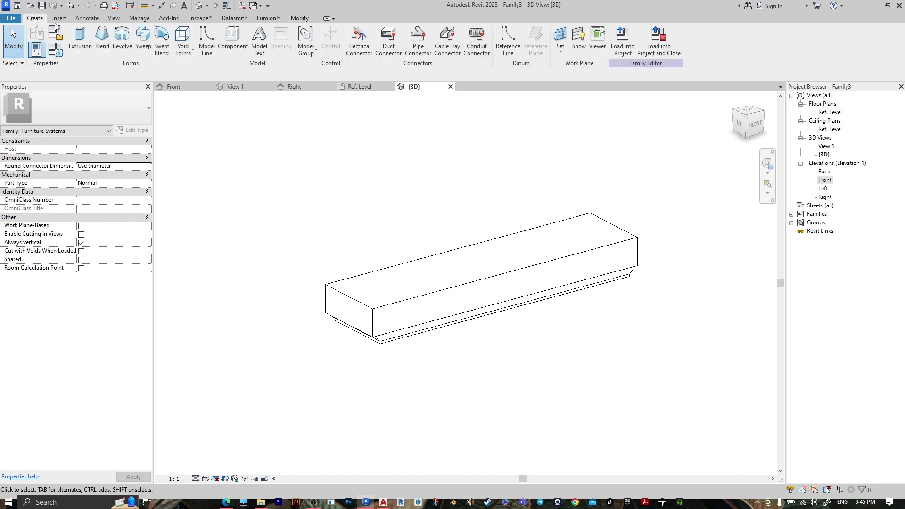
{"action": "left_click", "coordinate": [191, 53]}
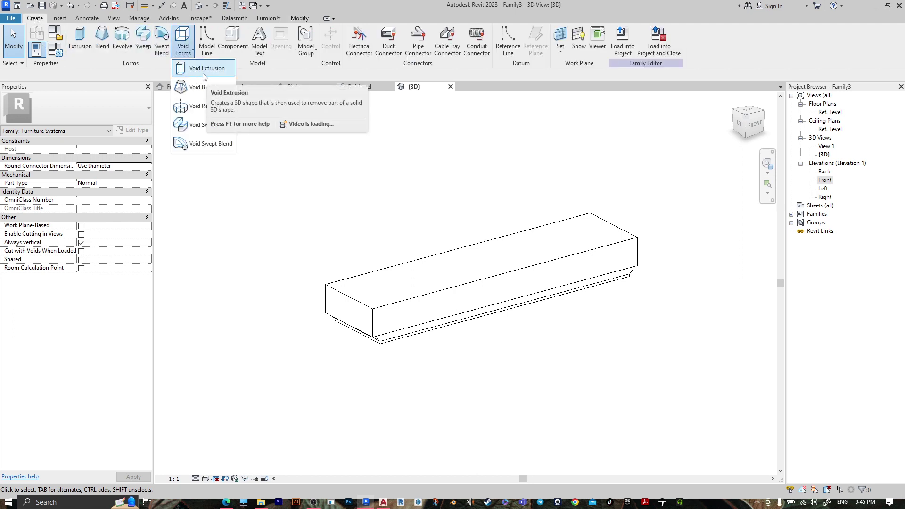
{"action": "left_click", "coordinate": [208, 74]}
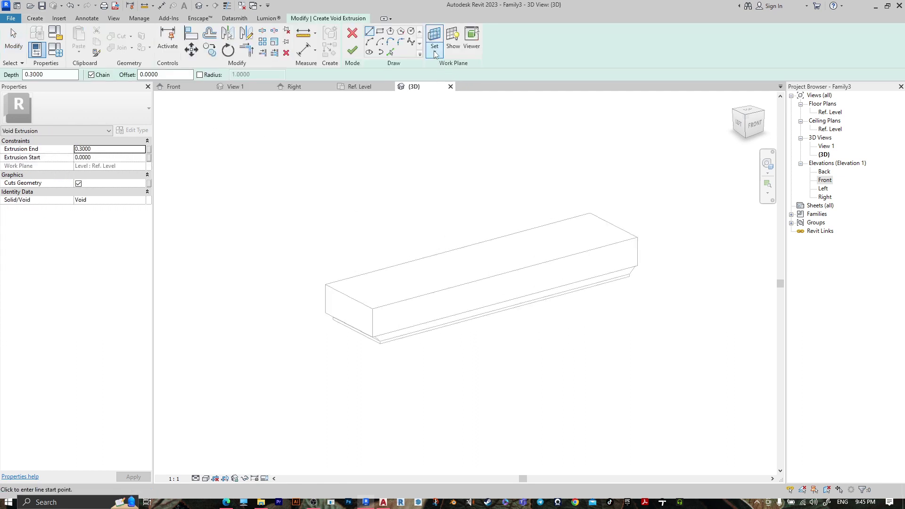
{"action": "left_click", "coordinate": [435, 53]}
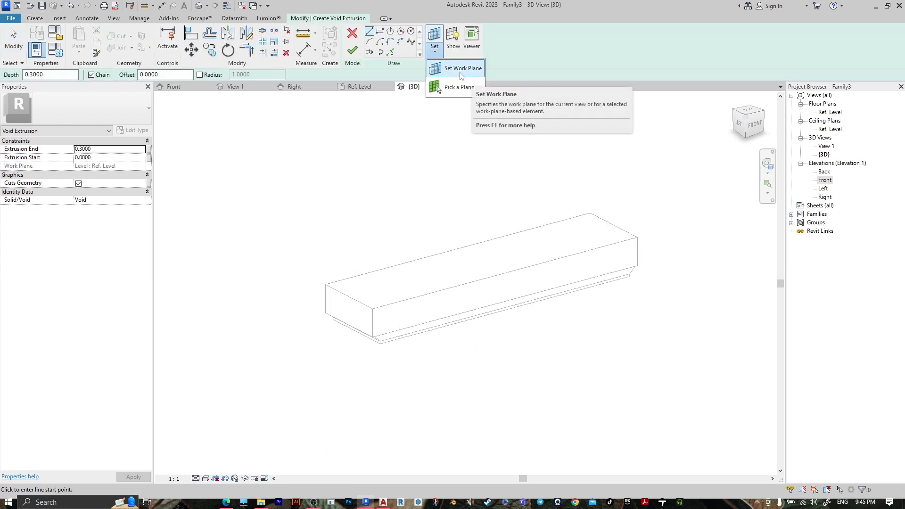
{"action": "left_click", "coordinate": [460, 69]}
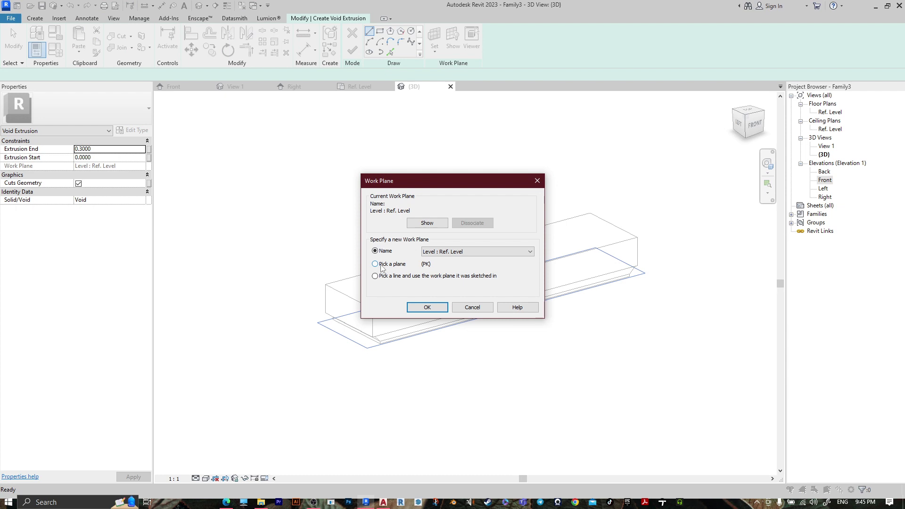
{"action": "left_click", "coordinate": [439, 307]}
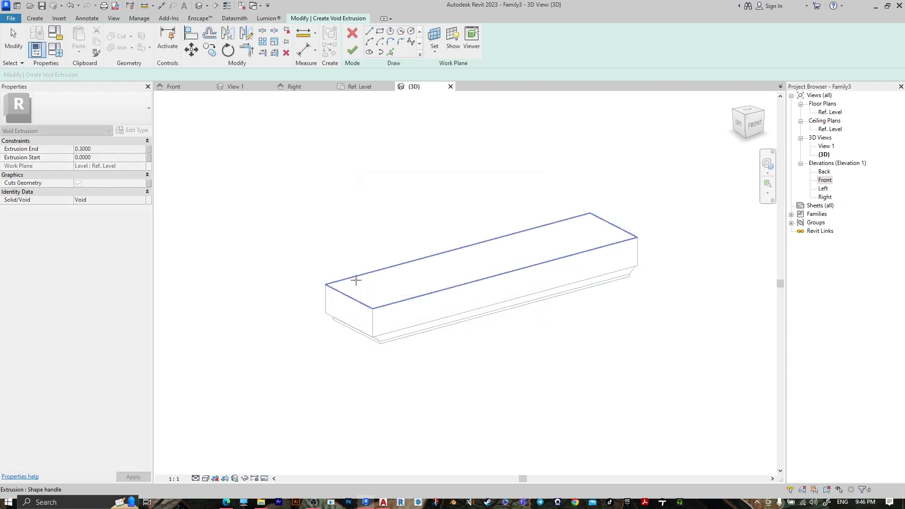
{"action": "left_click", "coordinate": [354, 277]}
{"action": "left_click", "coordinate": [390, 53]}
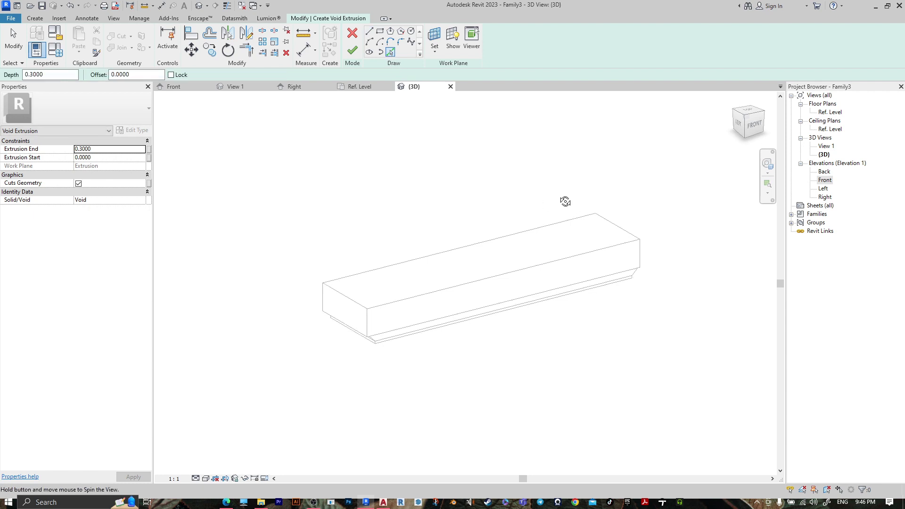
- Trace the block's full top-face outline as void sketch lines
{"action": "mouse_move", "coordinate": [566, 200]}
{"action": "middle_mouse_down", "text": "shift"}
{"action": "mouse_move", "coordinate": [461, 346]}
{"action": "mouse_move", "coordinate": [352, 200]}
{"action": "middle_mouse_up", "text": "shift"}
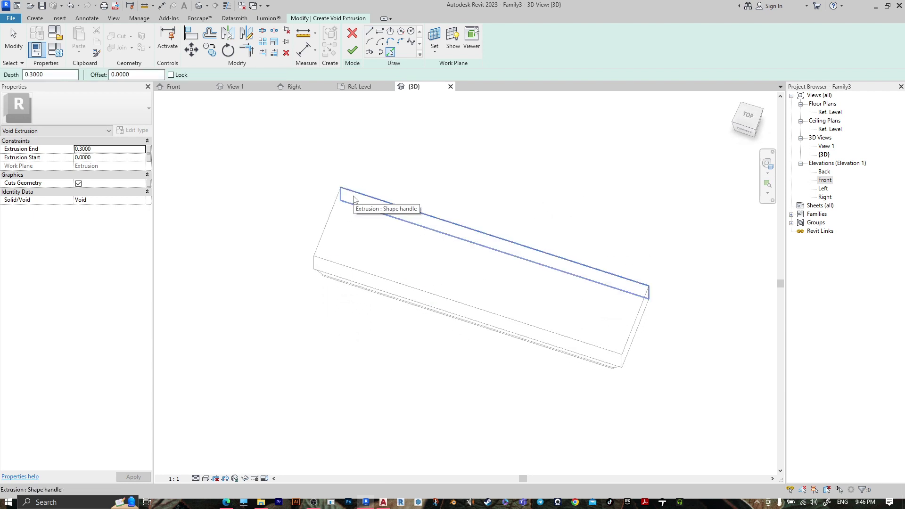
{"action": "key", "text": "Tab"}
{"action": "key", "text": "Tab"}
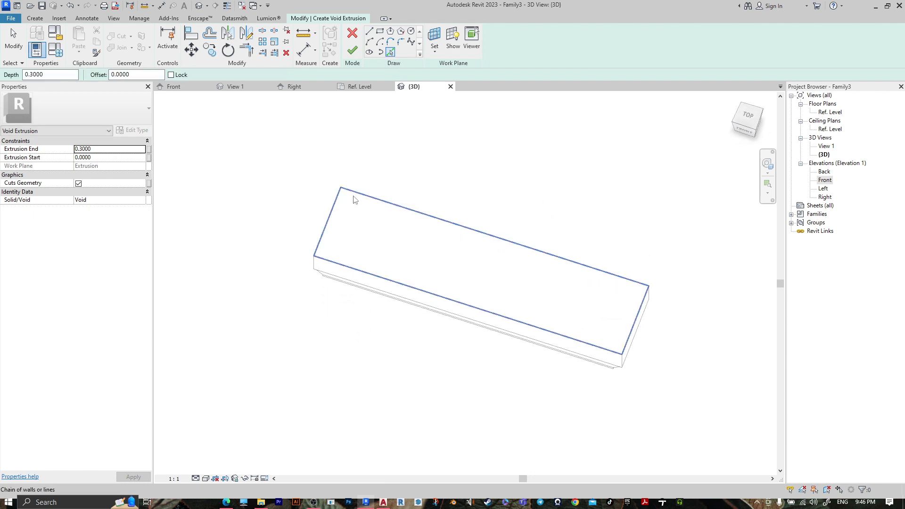
{"action": "left_click", "coordinate": [355, 200]}
{"action": "left_click", "coordinate": [526, 290]}
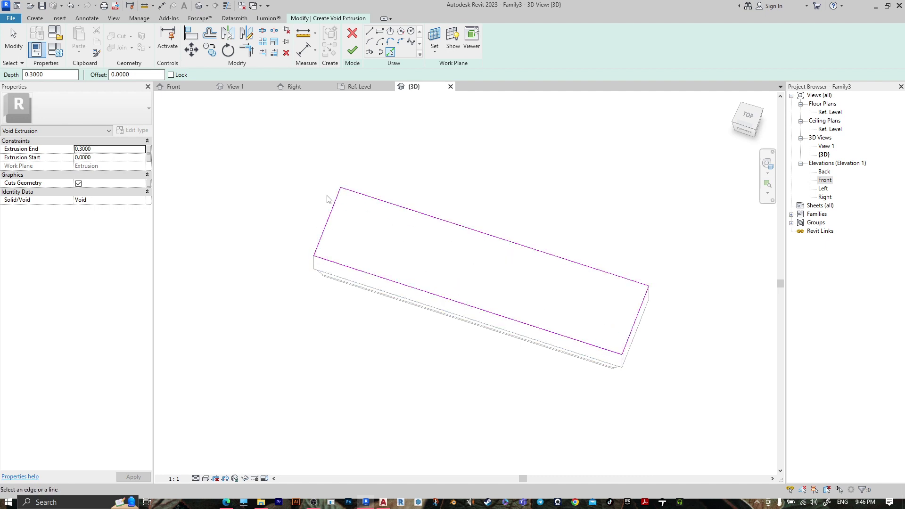
- Offset the outline 0.01 inward and finish the void
{"action": "left_click", "coordinate": [217, 37]}
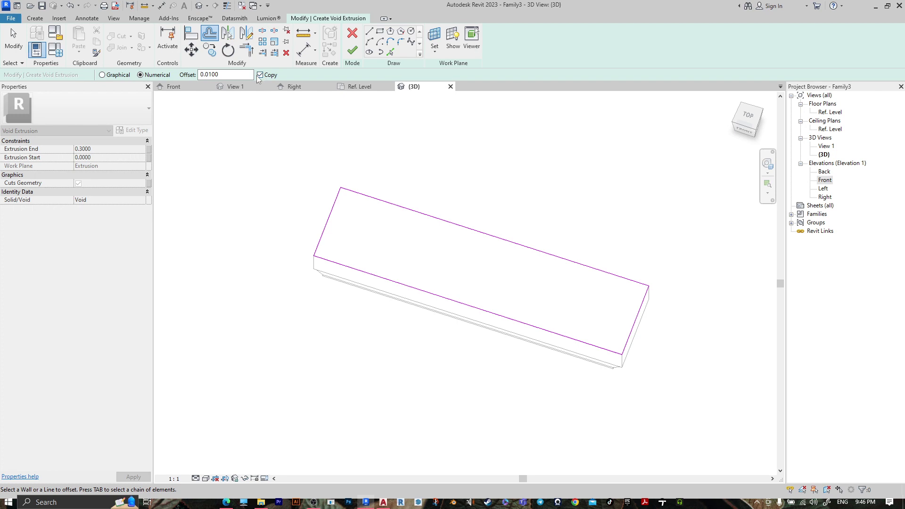
{"action": "scroll", "coordinate": [320, 179], "scroll_direction": "up", "scroll_amount": 3}
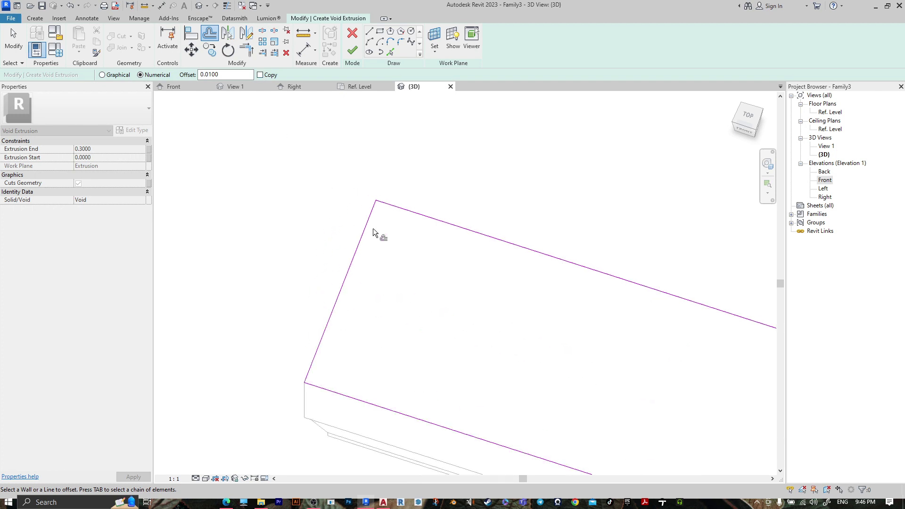
{"action": "key", "text": "Tab"}
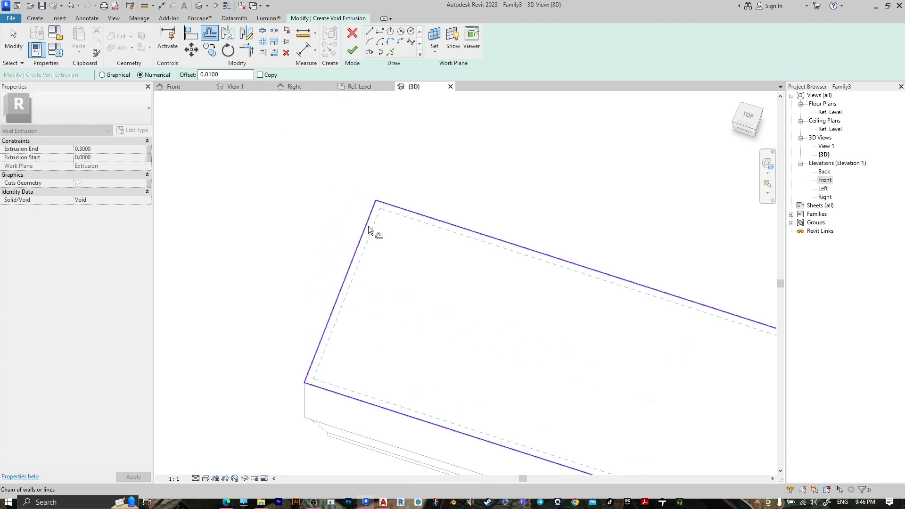
{"action": "left_click", "coordinate": [368, 230]}
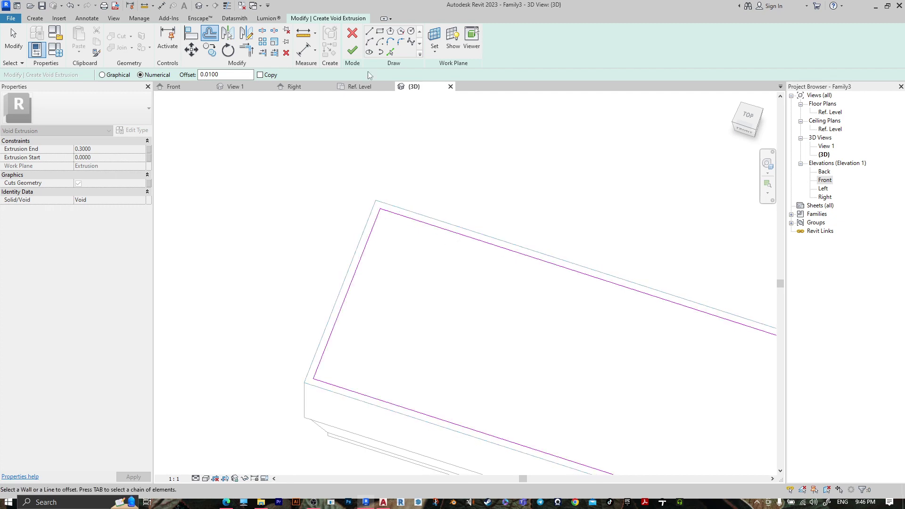
{"action": "left_click", "coordinate": [361, 55]}
{"action": "scroll", "coordinate": [633, 324], "scroll_direction": "down", "scroll_amount": 2}
- From the front, drag the void's bottom up above the box floor, giving depth 0.3047
{"action": "key", "text": "Escape"}
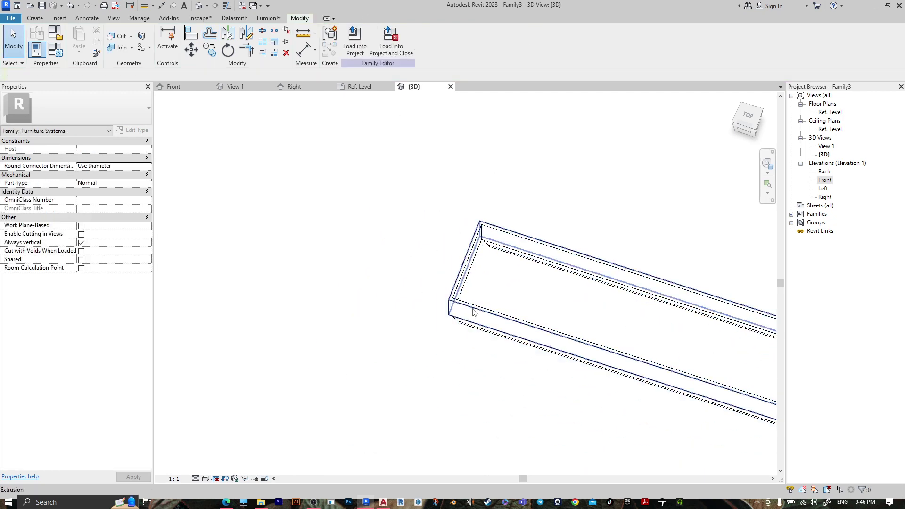
{"action": "middle_click_drag", "start_coordinate": [445, 329], "coordinate": [610, 413], "text": "shift"}
{"action": "left_click", "coordinate": [498, 304]}
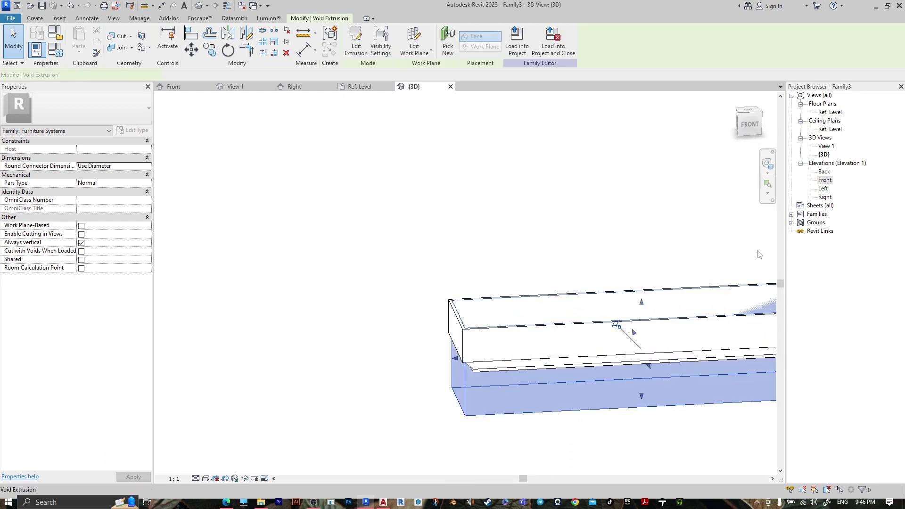
{"action": "left_click", "coordinate": [741, 136]}
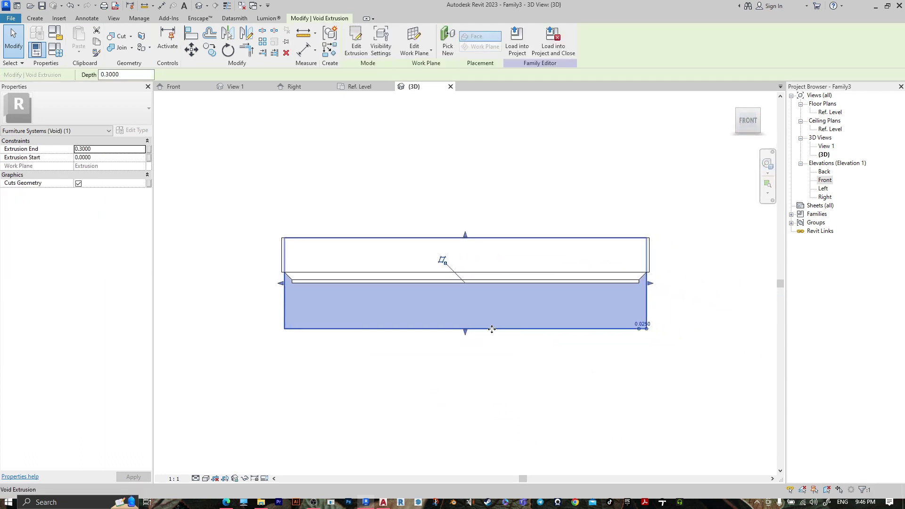
{"action": "left_click_drag", "start_coordinate": [477, 344], "coordinate": [493, 186]}
{"action": "left_click", "coordinate": [523, 271]}
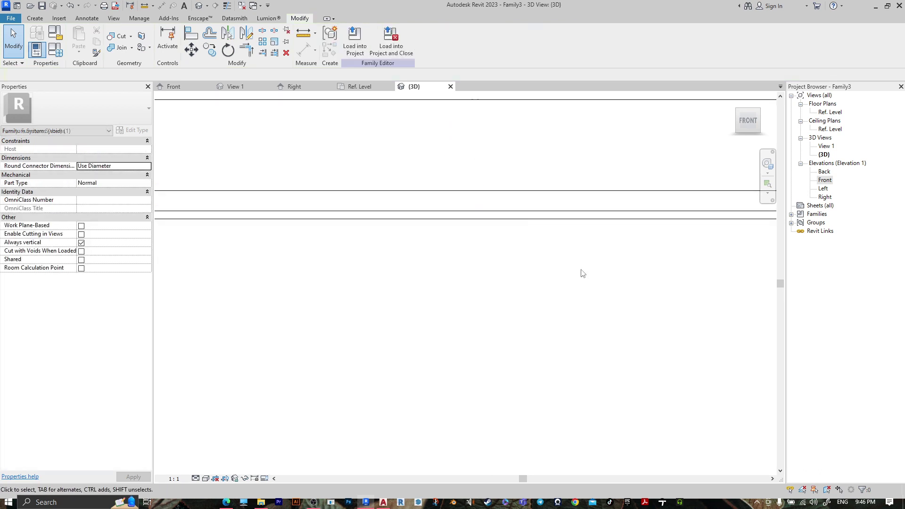
{"action": "middle_click_drag", "start_coordinate": [612, 226], "coordinate": [572, 329], "text": "shift"}
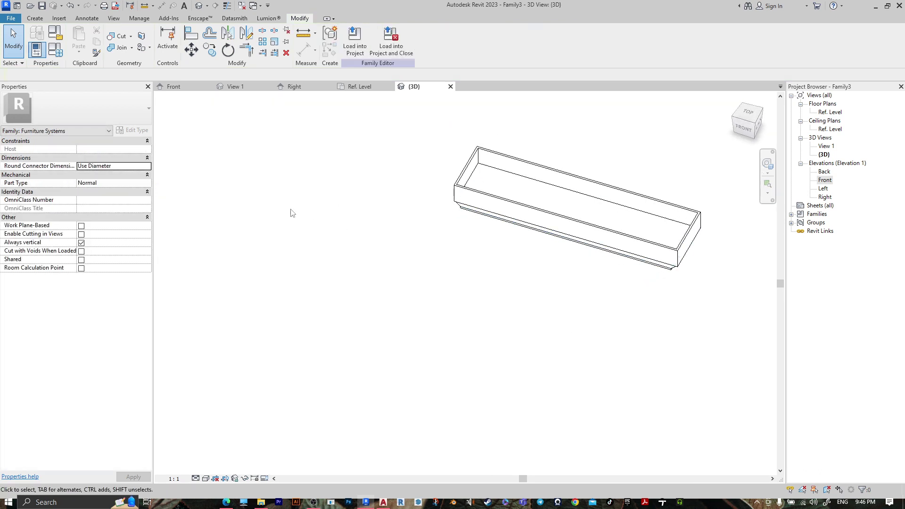
{"action": "left_click", "coordinate": [34, 19]}
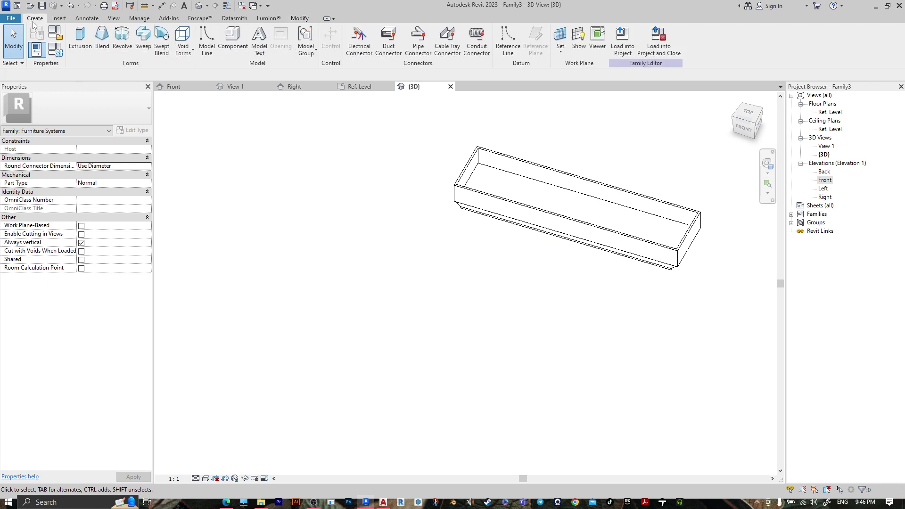
- Create a solid extrusion by picking the inner rim edge chain as its outline
{"action": "left_click", "coordinate": [78, 42]}
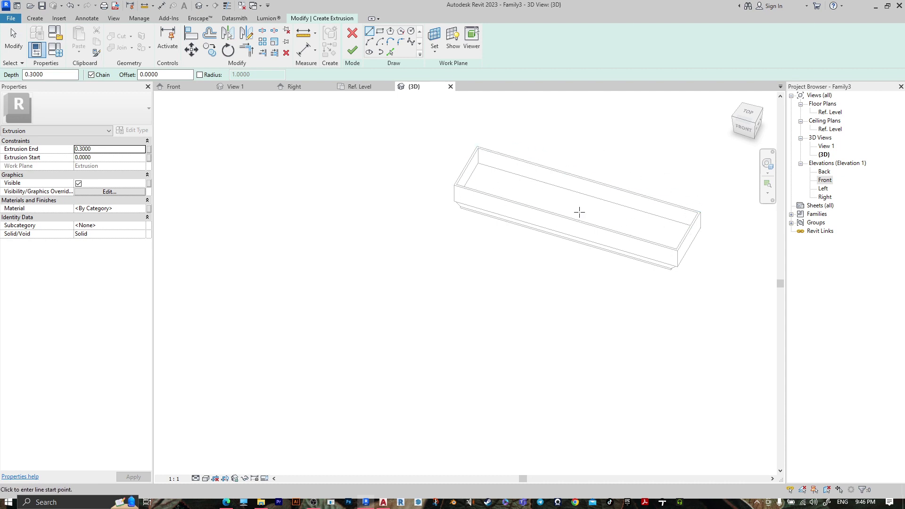
{"action": "scroll", "coordinate": [511, 115], "scroll_direction": "up", "scroll_amount": 3}
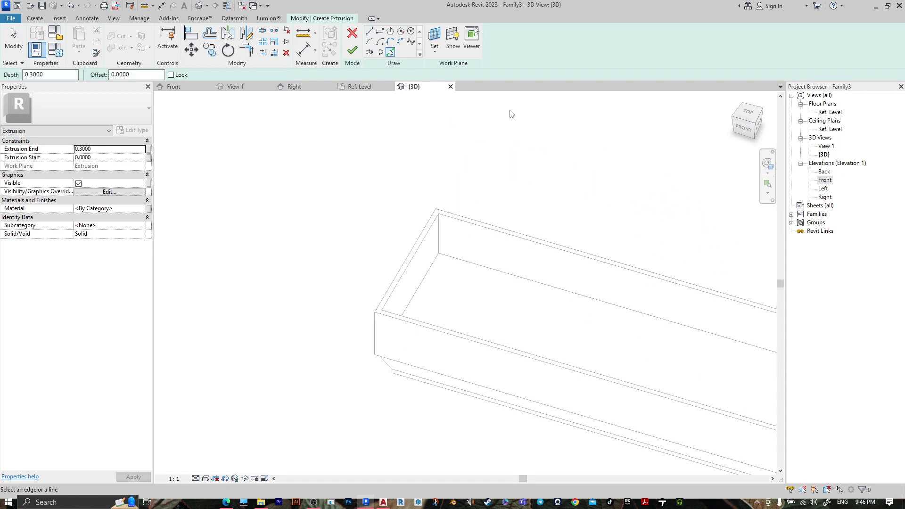
{"action": "key", "text": "Tab"}
{"action": "key", "text": "Tab"}
{"action": "left_click", "coordinate": [462, 226]}
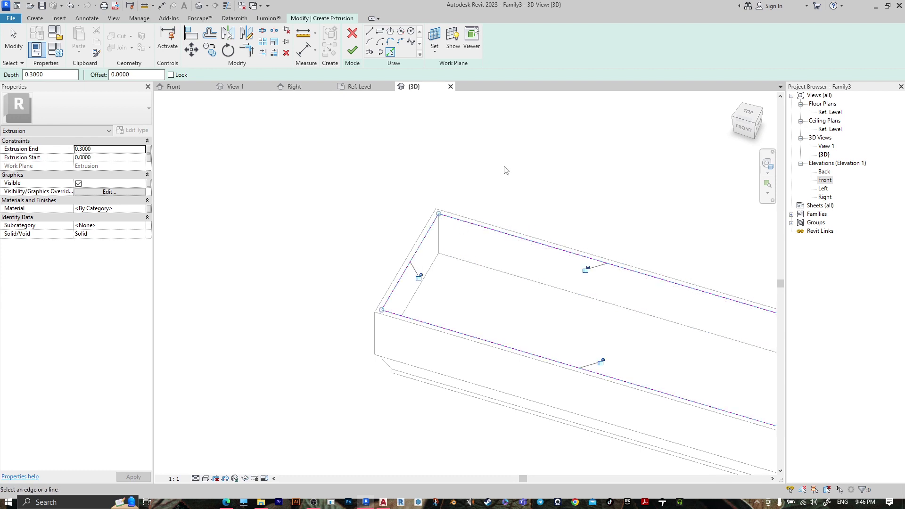
{"action": "left_click", "coordinate": [352, 54]}
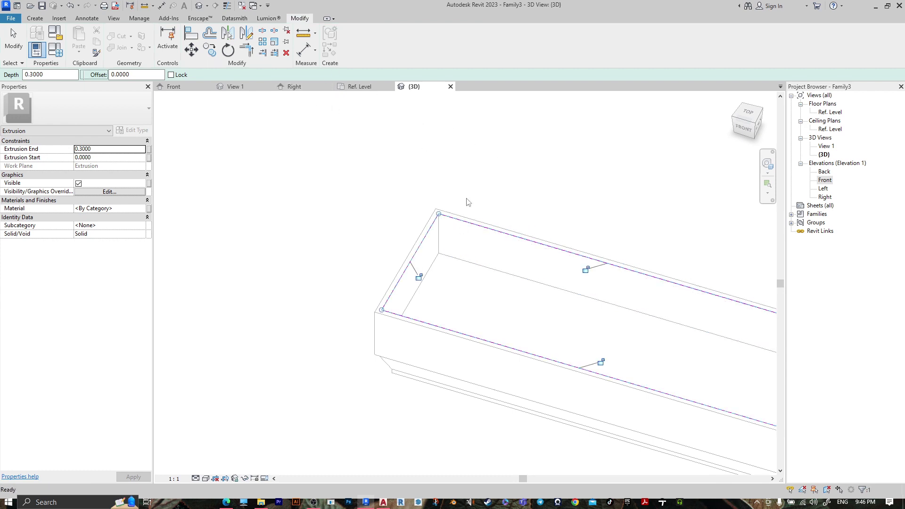
- In Front view, resize the fill to run from -0.1055 to -0.0504, then select it
{"action": "left_click", "coordinate": [744, 132]}
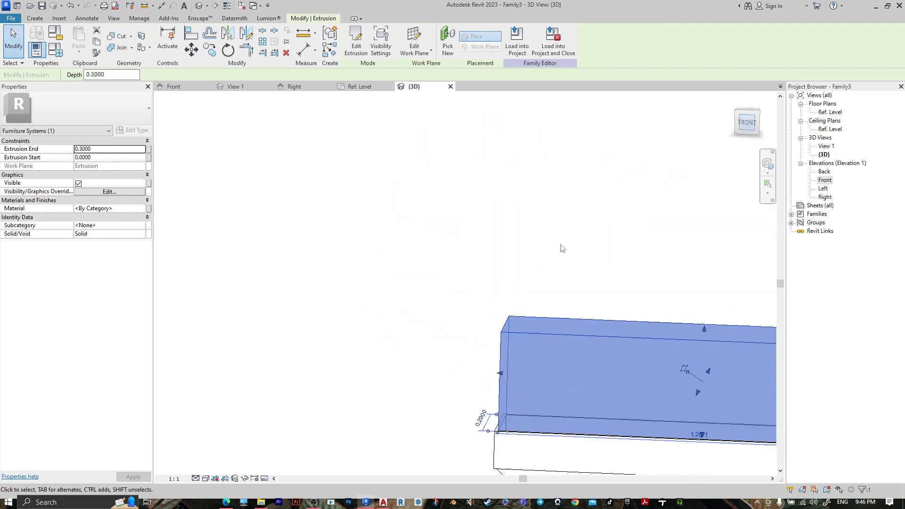
{"action": "scroll", "coordinate": [472, 339], "scroll_direction": "up", "scroll_amount": 5}
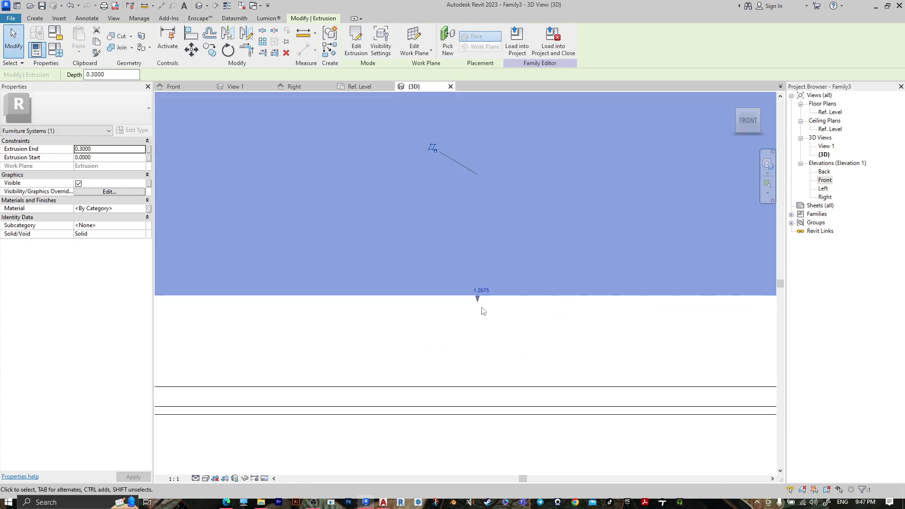
{"action": "left_click_drag", "start_coordinate": [481, 308], "coordinate": [467, 383]}
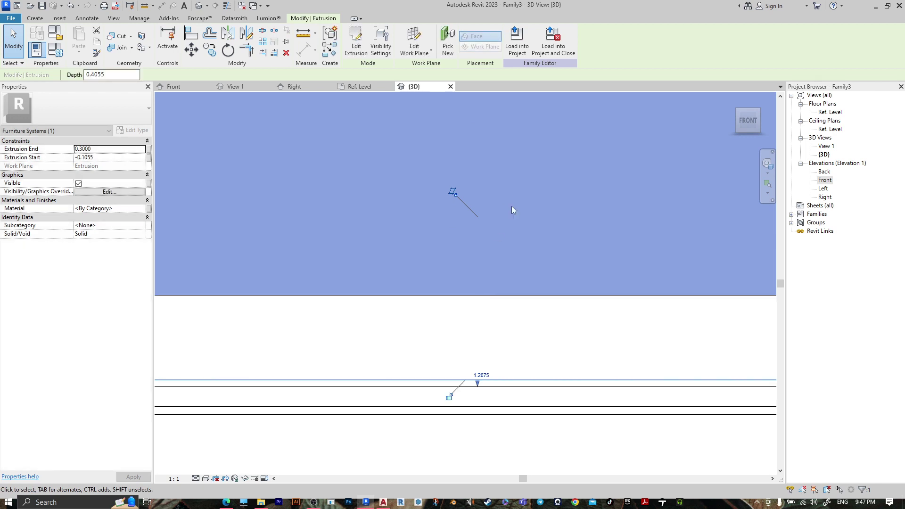
{"action": "scroll", "coordinate": [513, 210], "scroll_direction": "down", "scroll_amount": 3}
{"action": "left_click_drag", "start_coordinate": [495, 134], "coordinate": [476, 269]}
{"action": "left_click", "coordinate": [535, 165]}
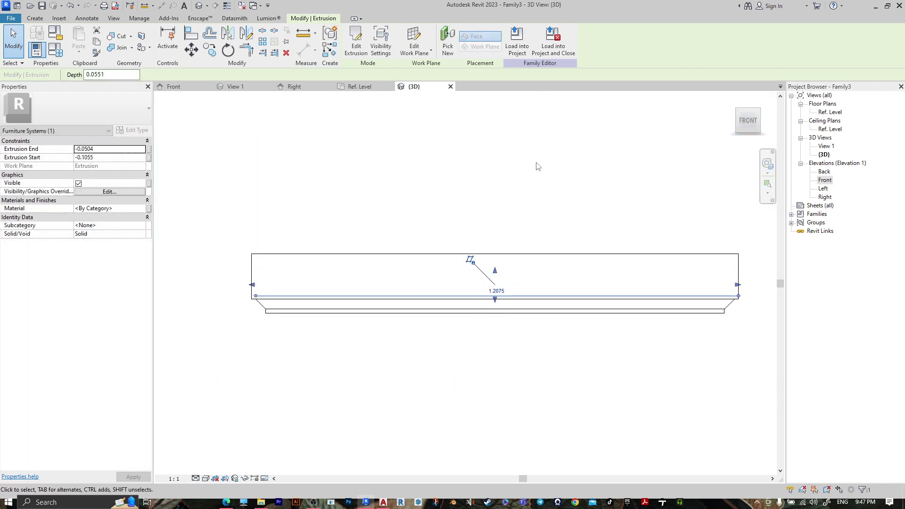
{"action": "middle_click_drag", "start_coordinate": [372, 204], "coordinate": [555, 203], "text": "shift"}
{"action": "scroll", "coordinate": [414, 339], "scroll_direction": "up", "scroll_amount": 3}
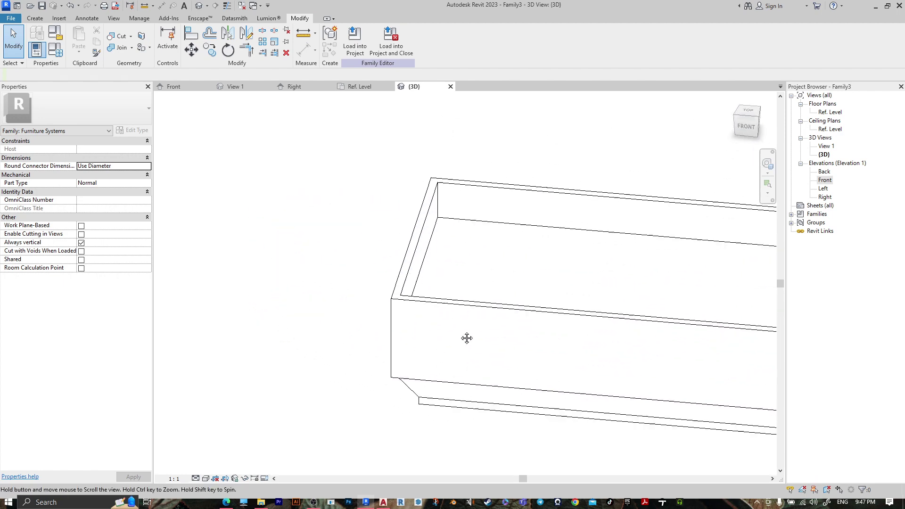
{"action": "left_click", "coordinate": [507, 273]}
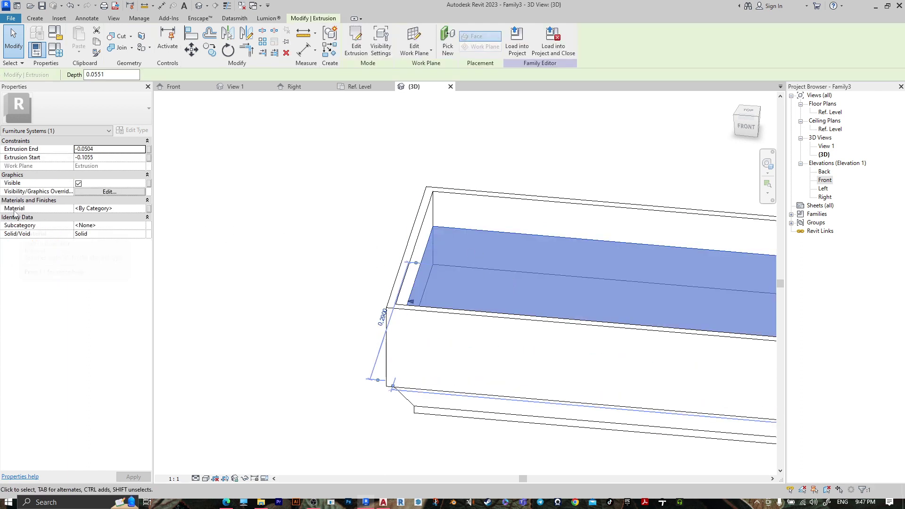
- Create a new material for the fill and rename it GRASS
{"action": "left_click", "coordinate": [138, 209]}
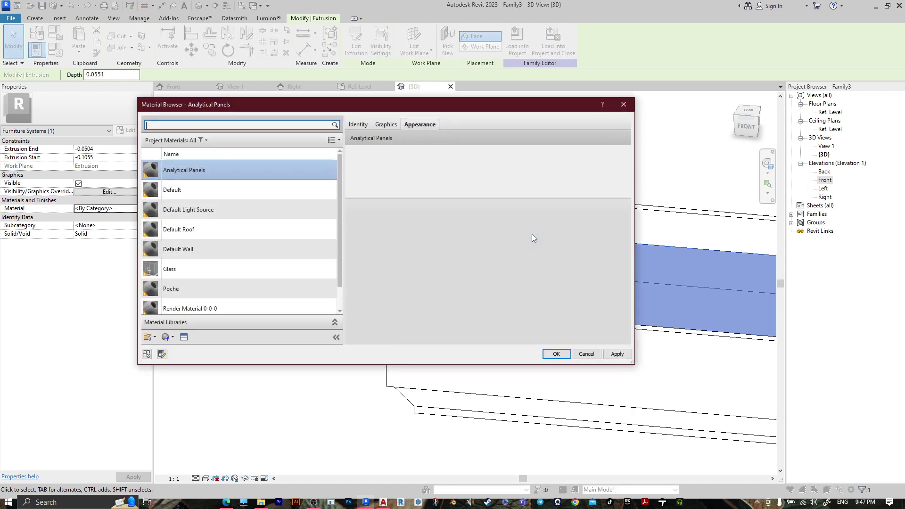
{"action": "left_click", "coordinate": [171, 338]}
{"action": "left_click", "coordinate": [191, 354]}
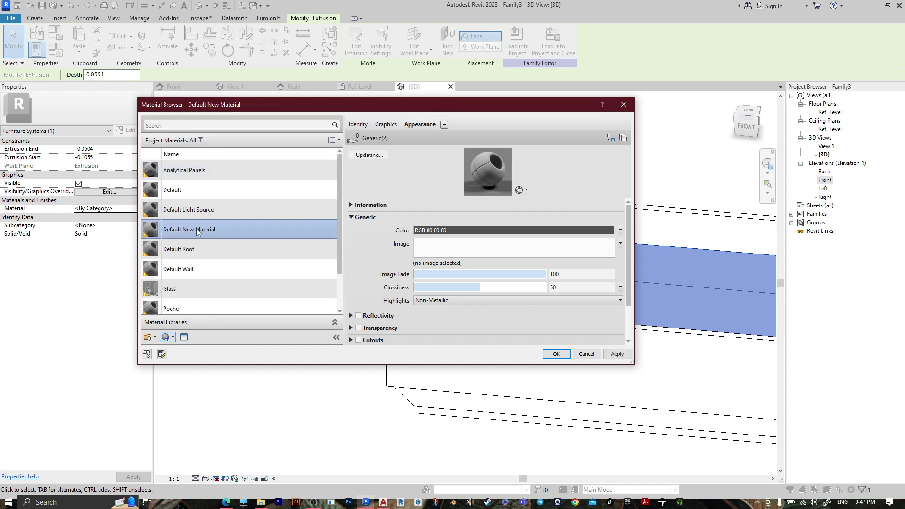
{"action": "right_click", "coordinate": [189, 231]}
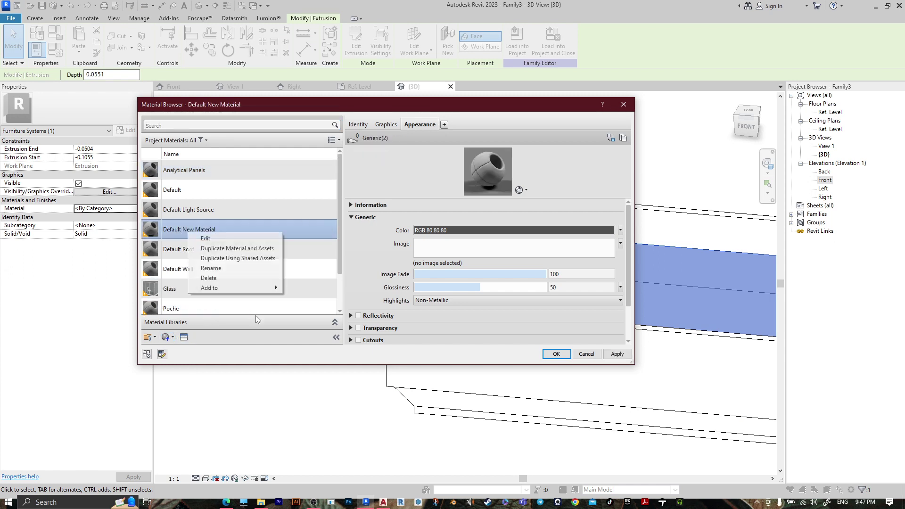
{"action": "left_click", "coordinate": [211, 268]}
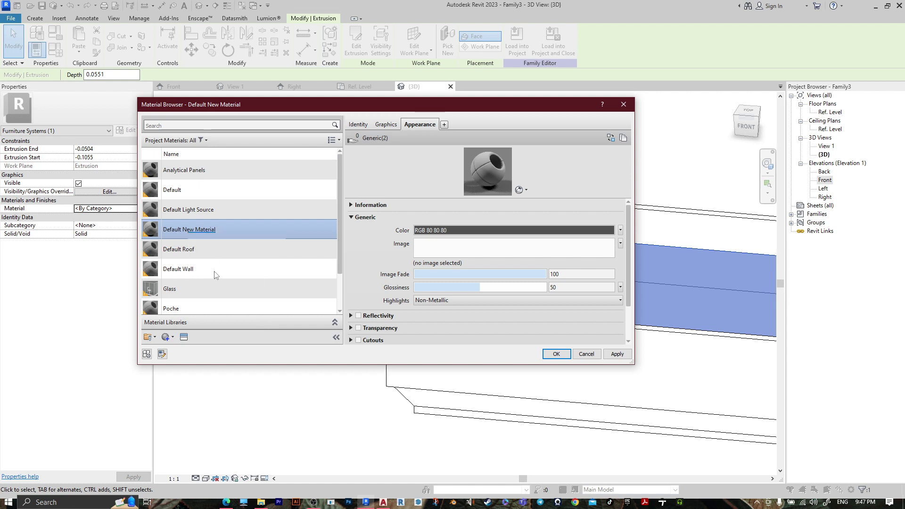
{"action": "type", "text": "GRA"}
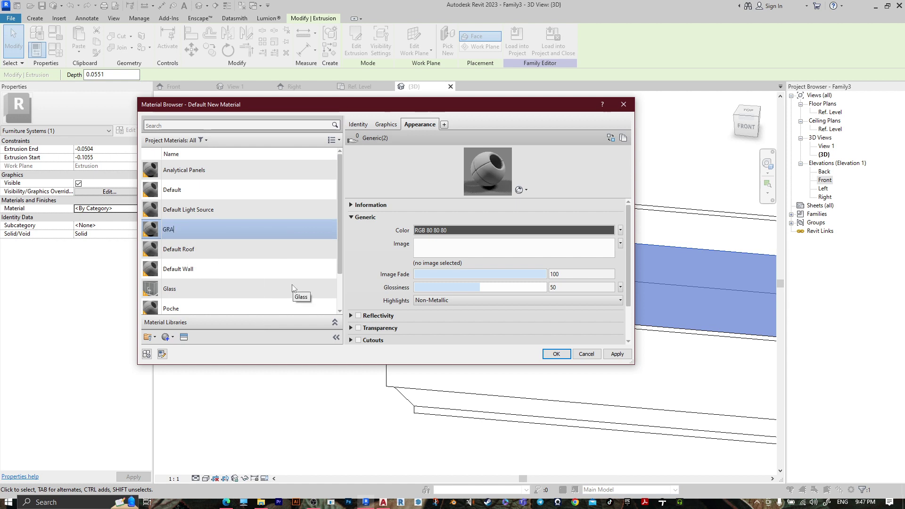
{"action": "type", "text": "SS"}
- Give GRASS the Grass - Raw Field appearance, confirm it, and select the box extrusion
{"action": "left_click", "coordinate": [611, 137]}
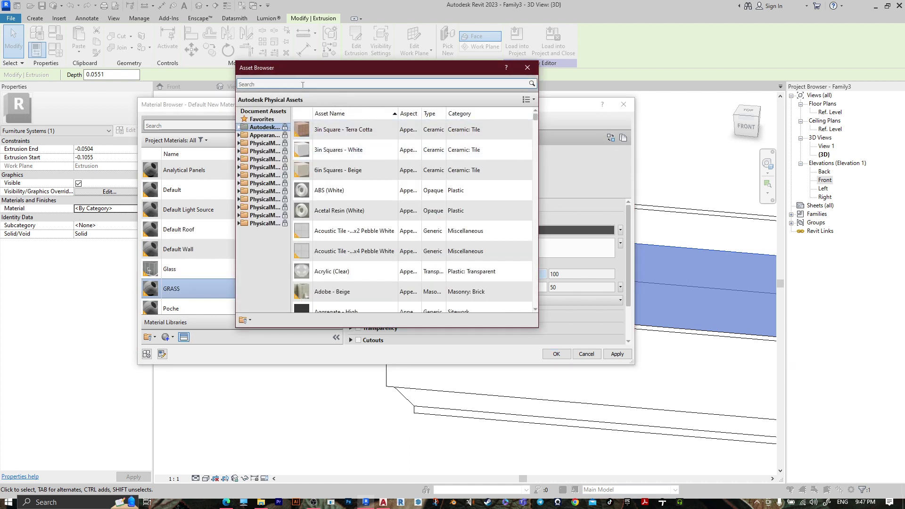
{"action": "left_click", "coordinate": [303, 85]}
{"action": "type", "text": "GRASS"}
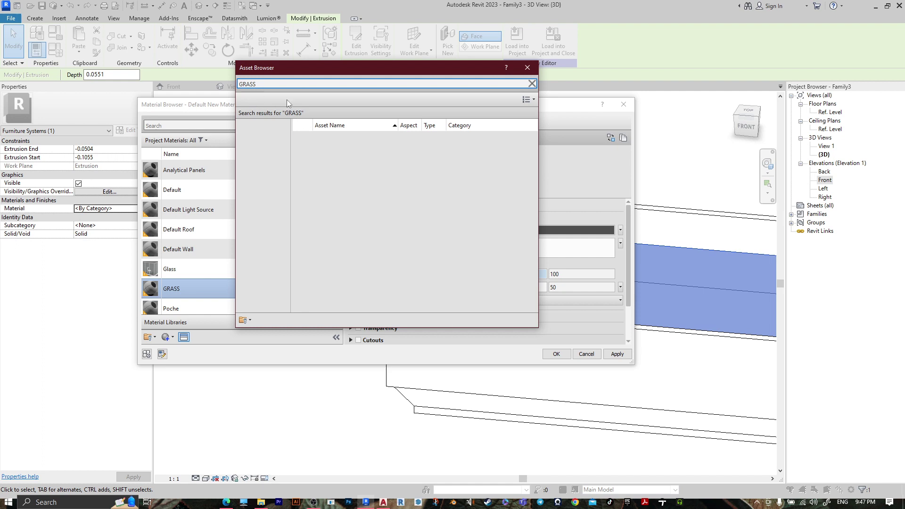
{"action": "scroll", "coordinate": [427, 240], "scroll_direction": "down", "scroll_amount": 1}
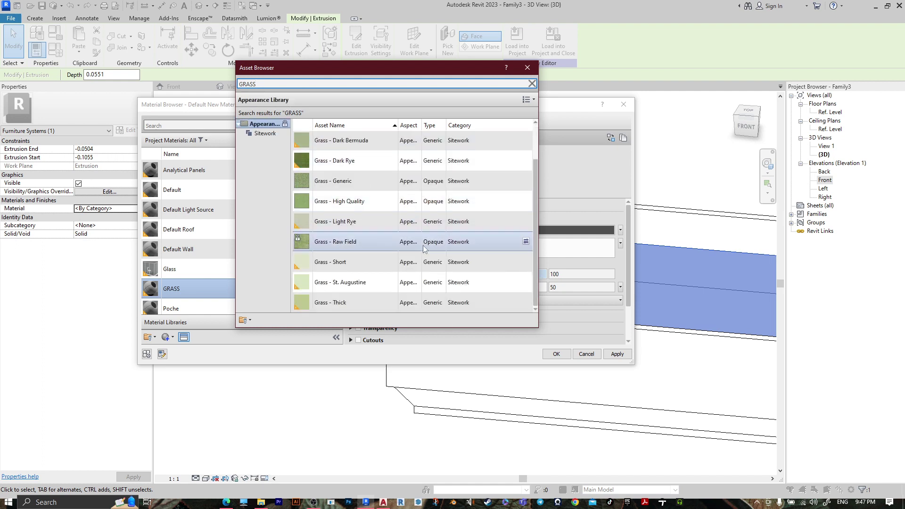
{"action": "left_click", "coordinate": [526, 242]}
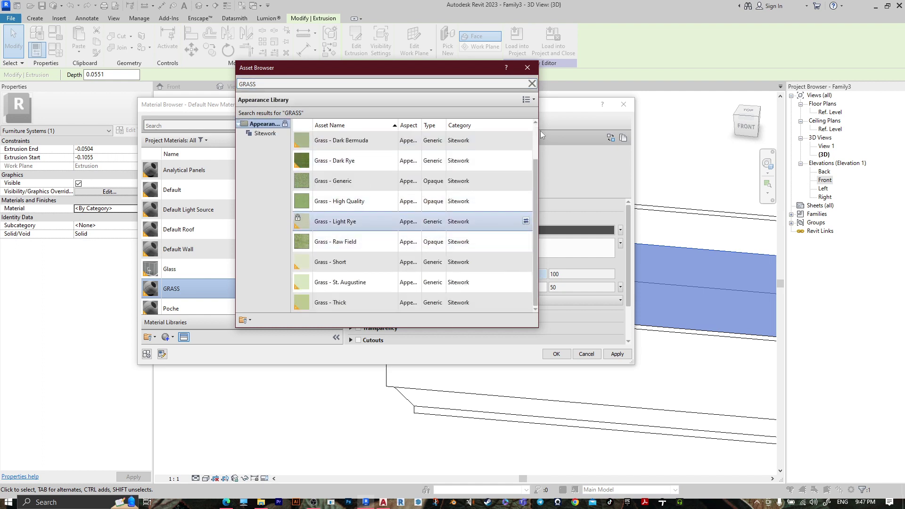
{"action": "left_click", "coordinate": [528, 68]}
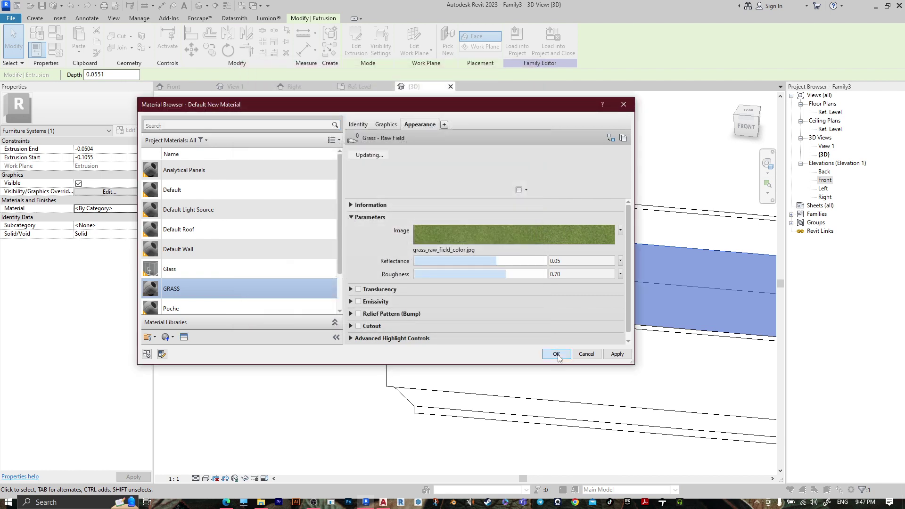
{"action": "left_click", "coordinate": [555, 354]}
{"action": "left_click", "coordinate": [325, 283]}
{"action": "left_click", "coordinate": [456, 197]}
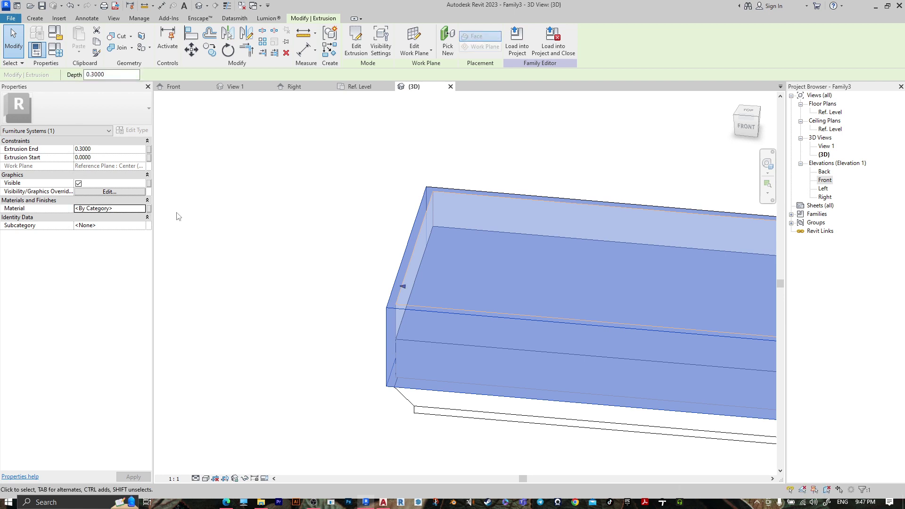
- Assign the box shell a Default New Material using the Exposed Aggregate - Medium appearance
{"action": "left_click", "coordinate": [145, 210]}
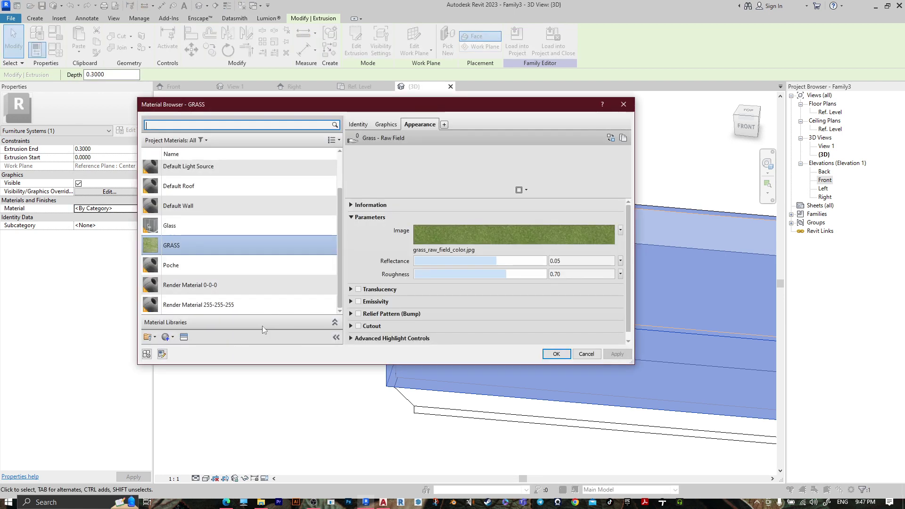
{"action": "left_click", "coordinate": [172, 336]}
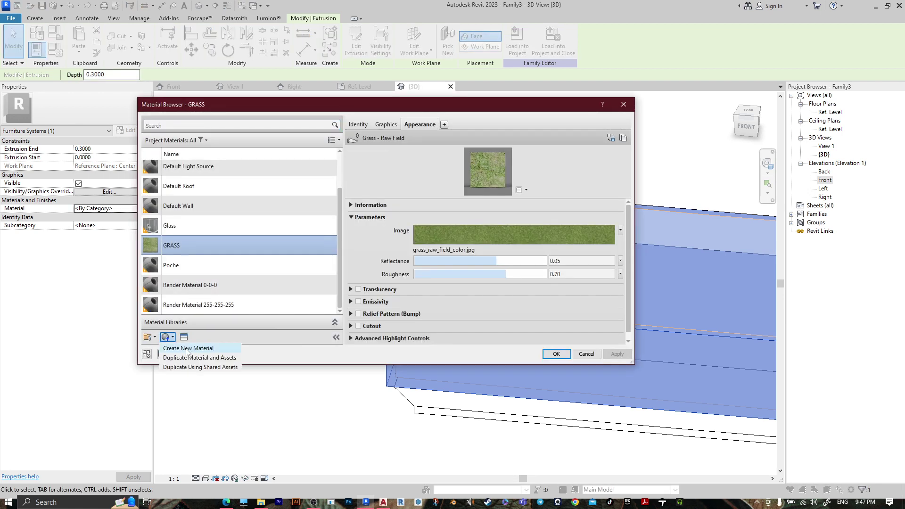
{"action": "left_click", "coordinate": [198, 347]}
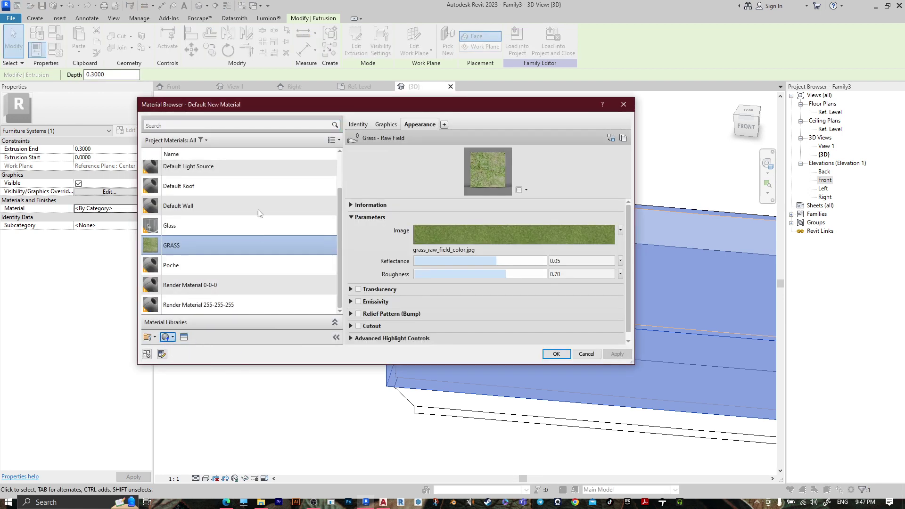
{"action": "left_click", "coordinate": [611, 137]}
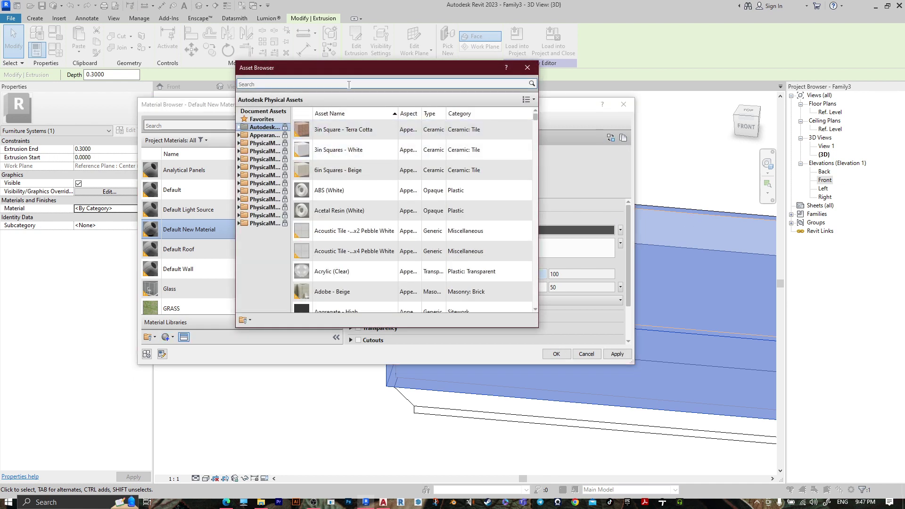
{"action": "type", "text": "CO"}
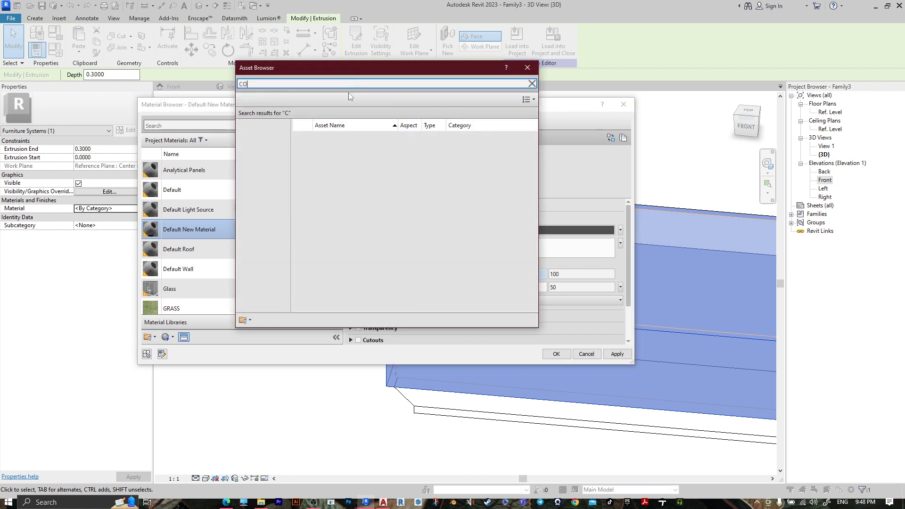
{"action": "type", "text": "N"}
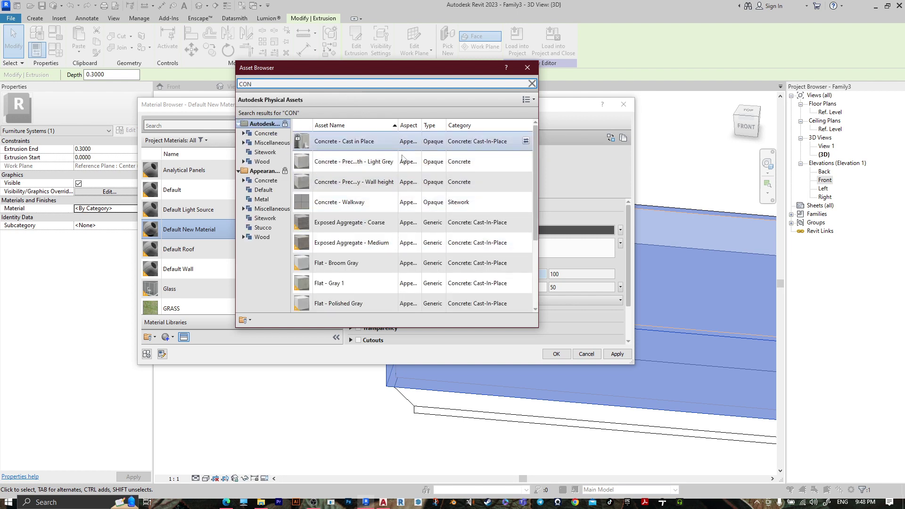
{"action": "left_click", "coordinate": [525, 242]}
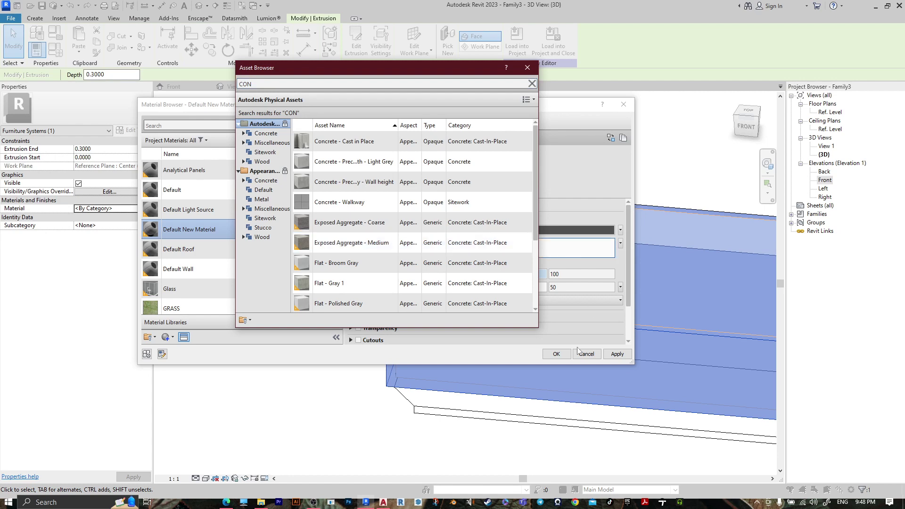
{"action": "left_click", "coordinate": [527, 67]}
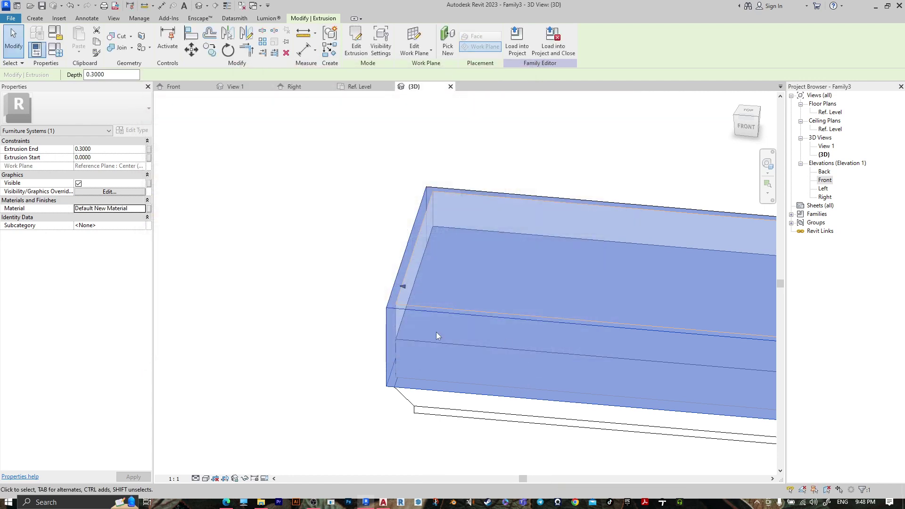
{"action": "key", "text": "Escape"}
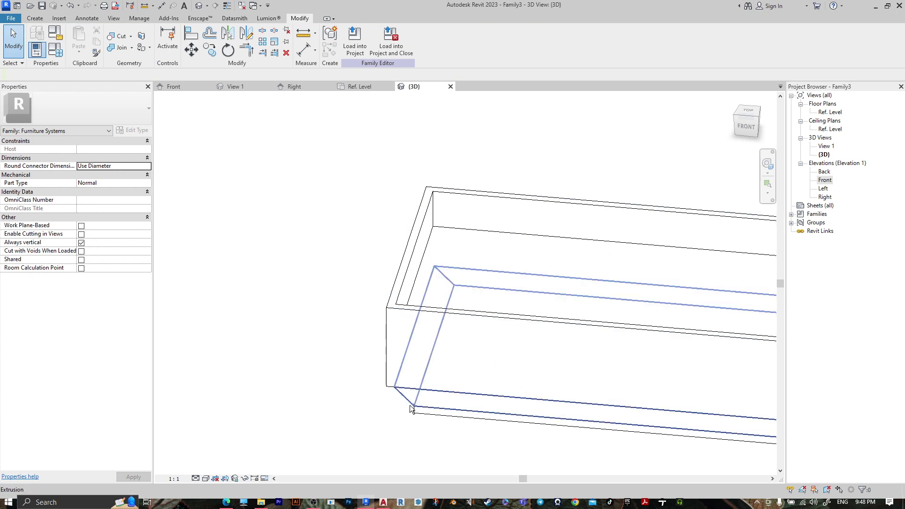
- Check the box extrusion's and base slab's Material properties, then open the Visual Style menu
{"action": "middle_click_drag", "start_coordinate": [412, 409], "coordinate": [328, 196], "text": "shift"}
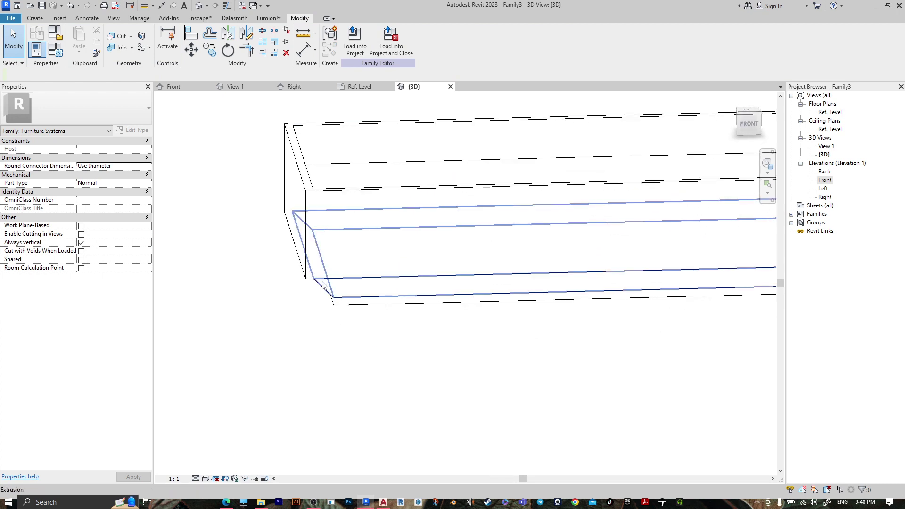
{"action": "left_click", "coordinate": [309, 220]}
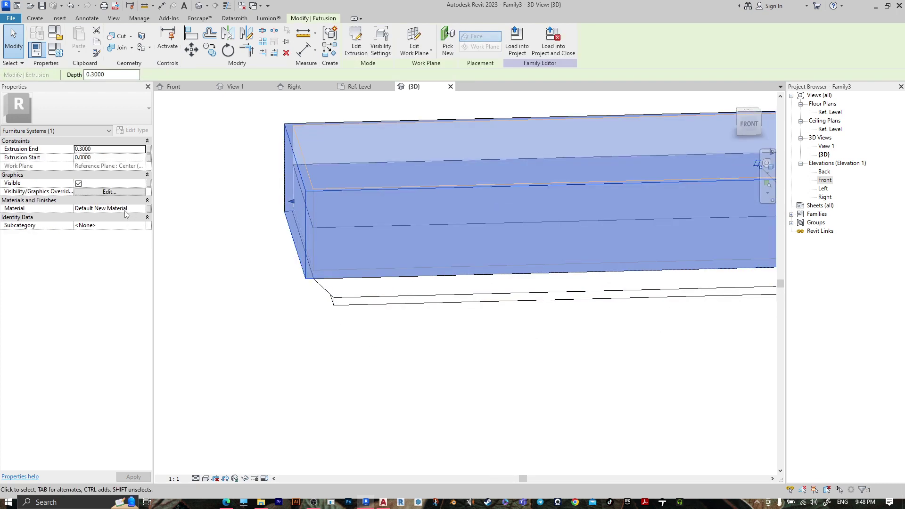
{"action": "left_click", "coordinate": [122, 209]}
{"action": "left_click", "coordinate": [282, 319]}
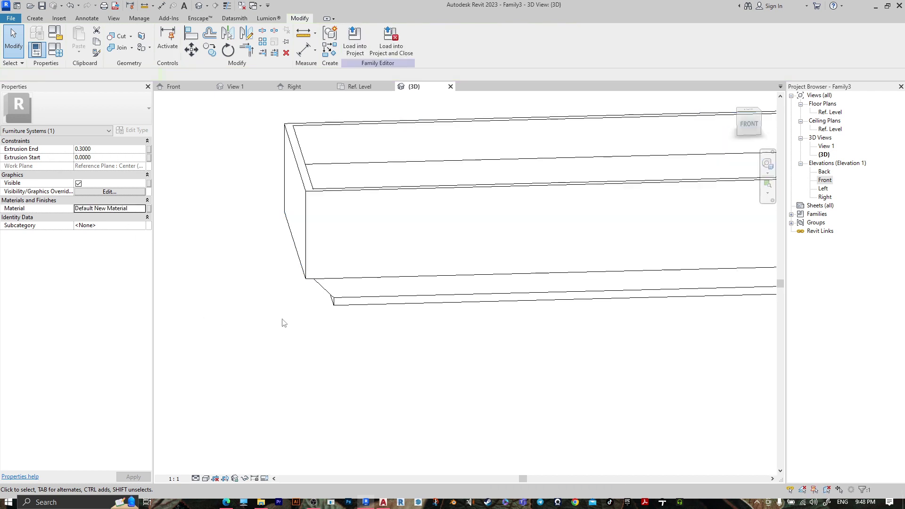
{"action": "left_click", "coordinate": [342, 297]}
{"action": "left_click", "coordinate": [118, 209]}
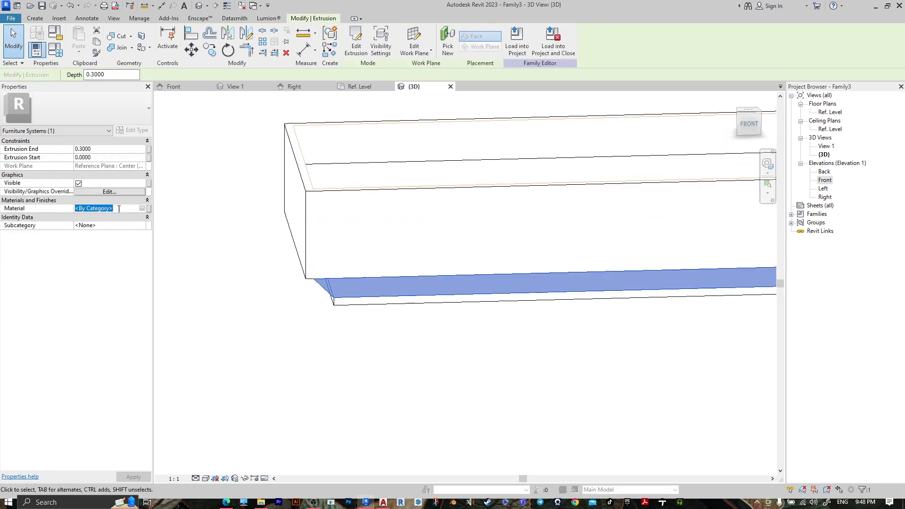
{"action": "left_click", "coordinate": [357, 318]}
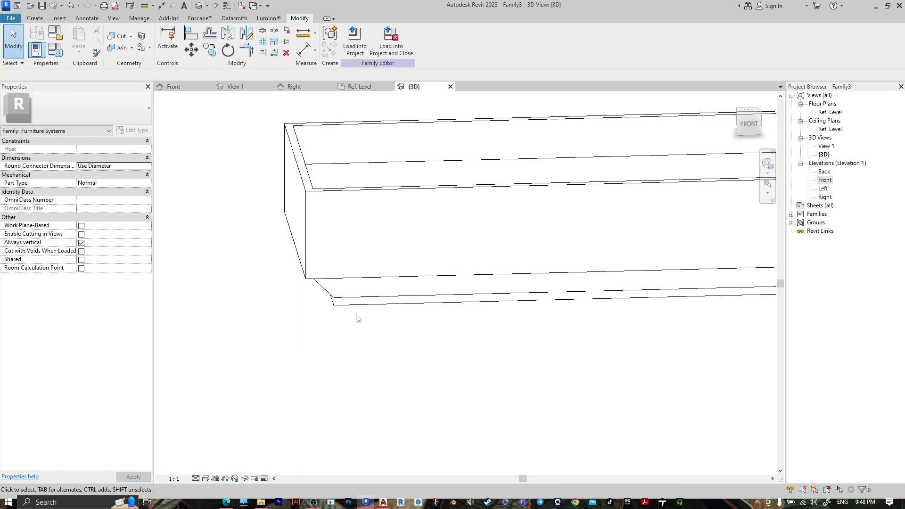
{"action": "left_click", "coordinate": [349, 302]}
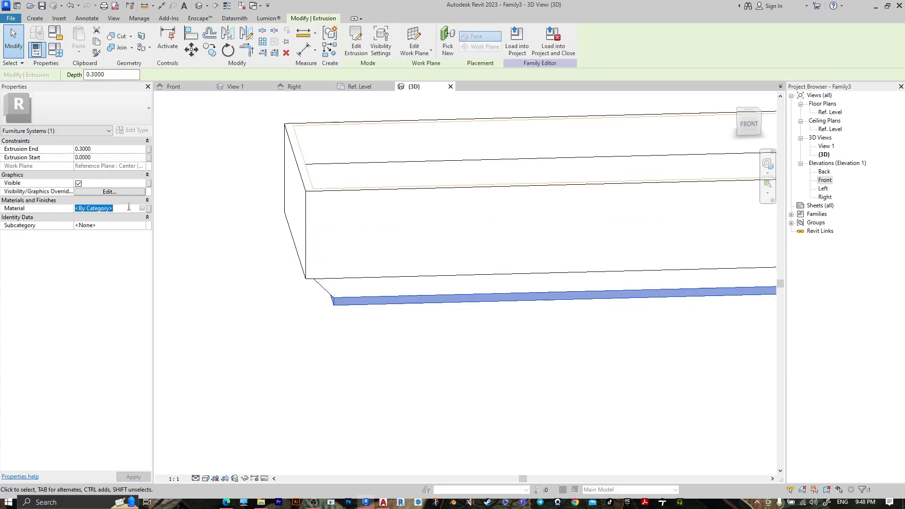
{"action": "left_click", "coordinate": [354, 370]}
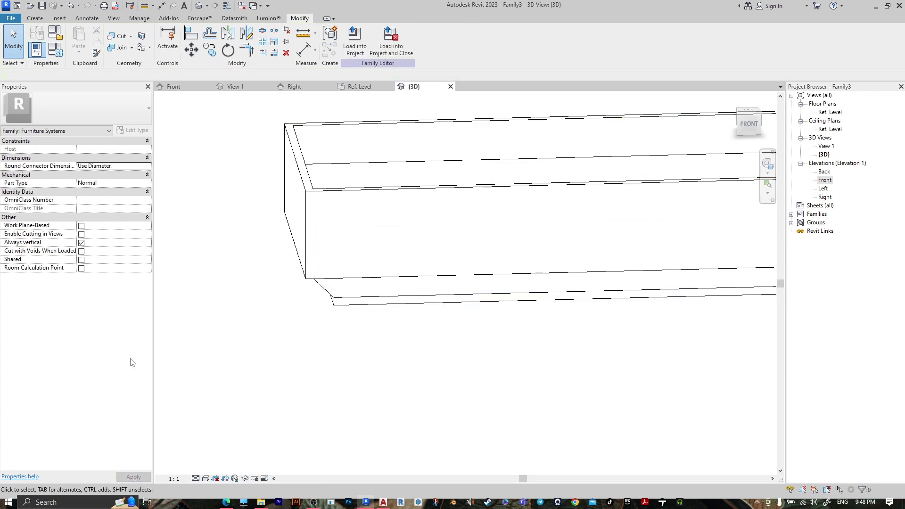
{"action": "left_click", "coordinate": [206, 478]}
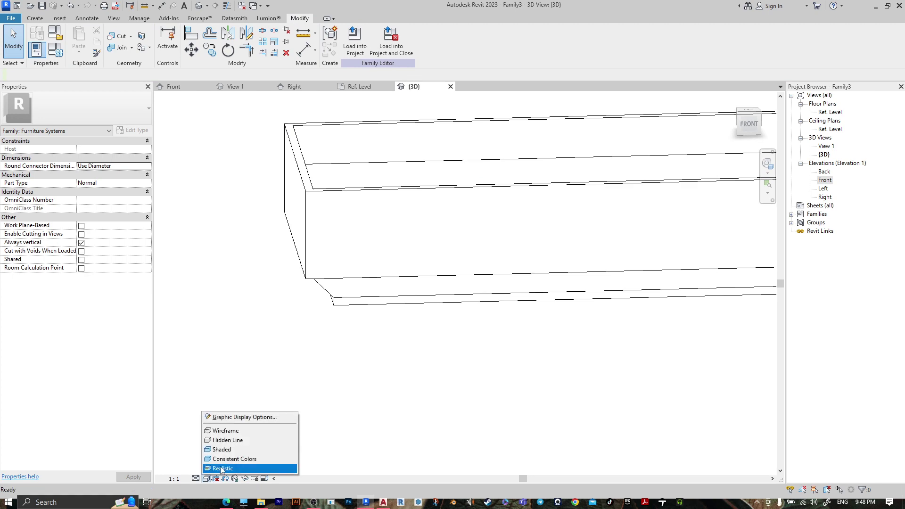
- Switch the 3D view to Realistic and view the planter from its top-front corner
{"action": "left_click", "coordinate": [221, 469]}
{"action": "middle_click_drag", "start_coordinate": [424, 346], "coordinate": [406, 301], "text": "shift"}
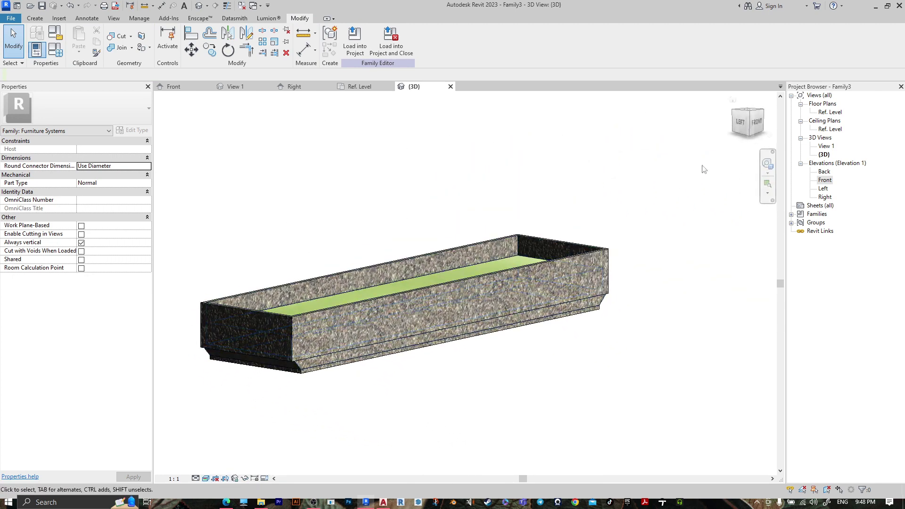
{"action": "left_click", "coordinate": [751, 115]}
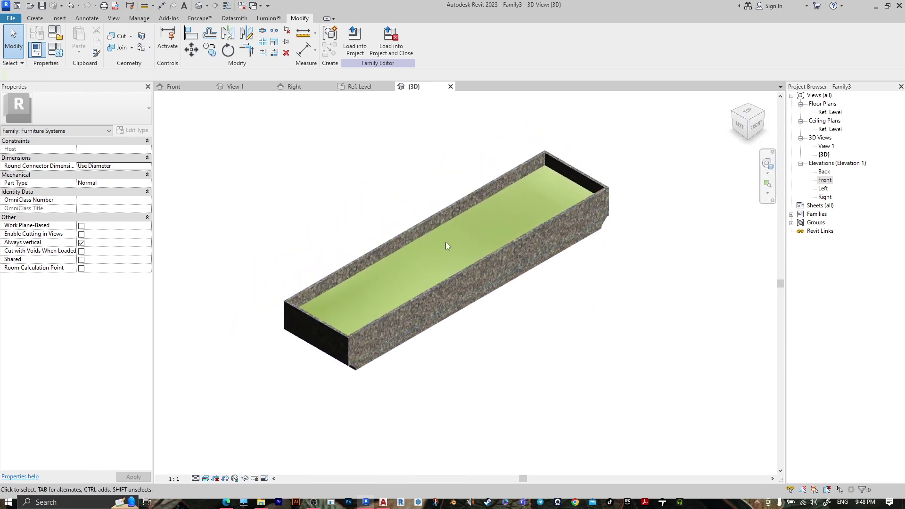
{"action": "scroll", "coordinate": [358, 346], "scroll_direction": "up", "scroll_amount": 5}
{"action": "scroll", "coordinate": [358, 346], "scroll_direction": "down", "scroll_amount": 5}
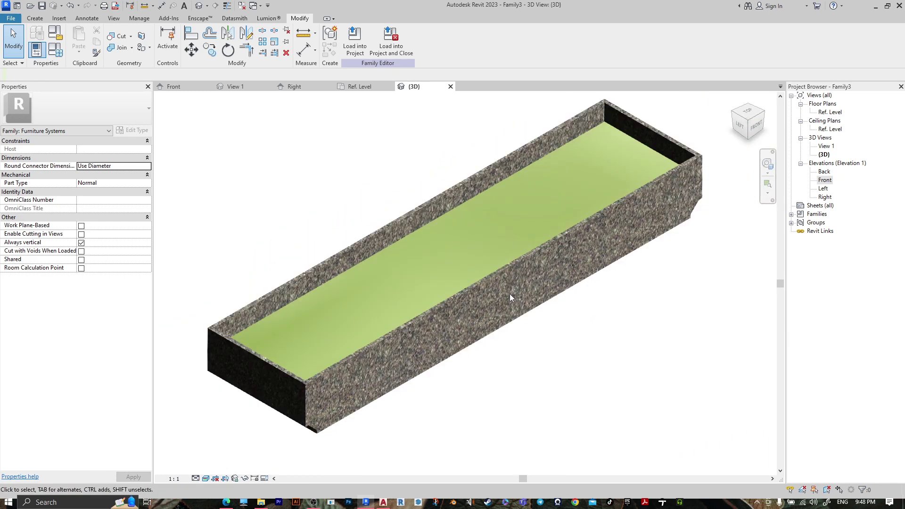